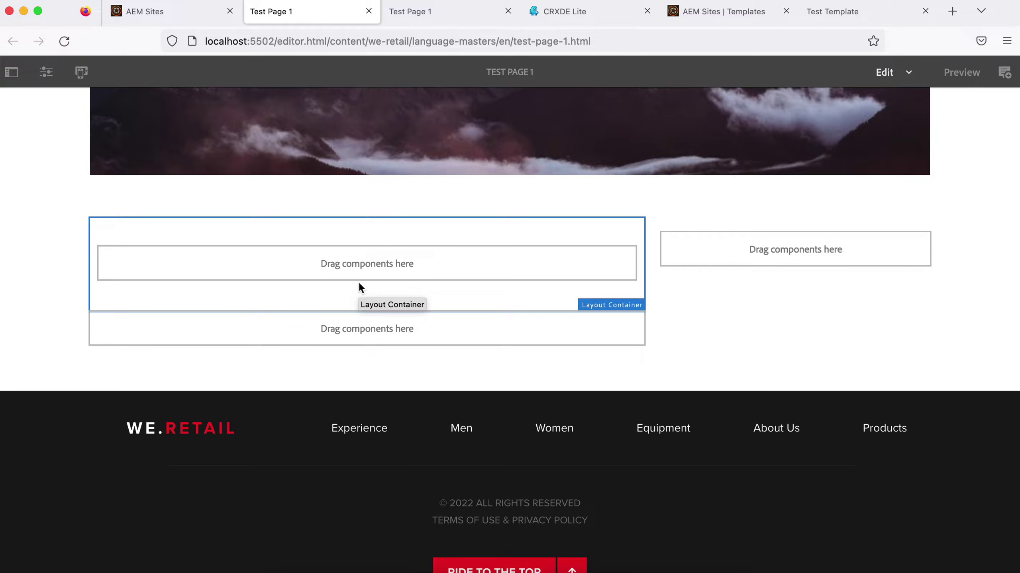
Review the CSS classes defined in color.css and container.css of the aem-demo client library in CRXDE Lite
click(564, 13)
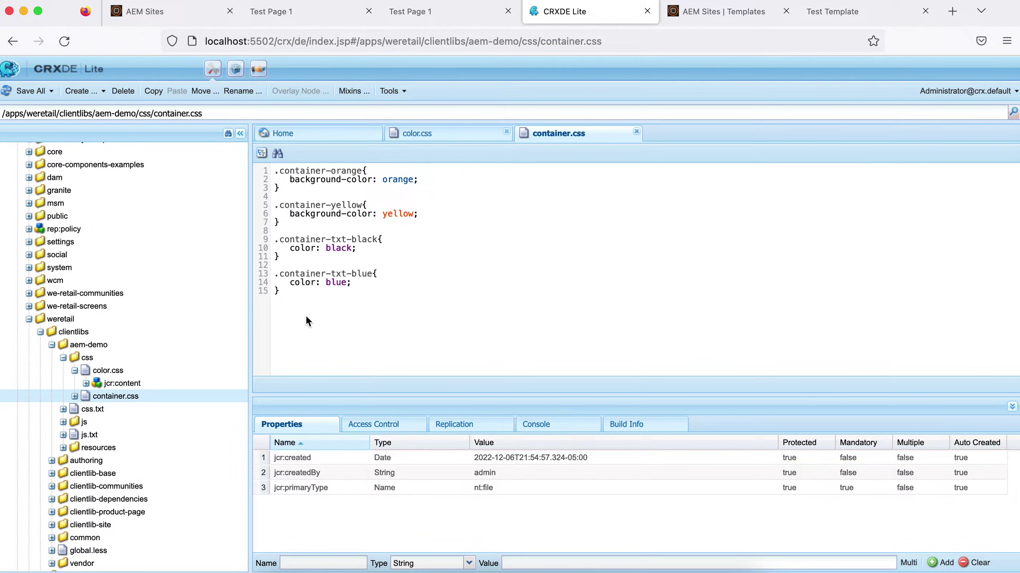
click(427, 135)
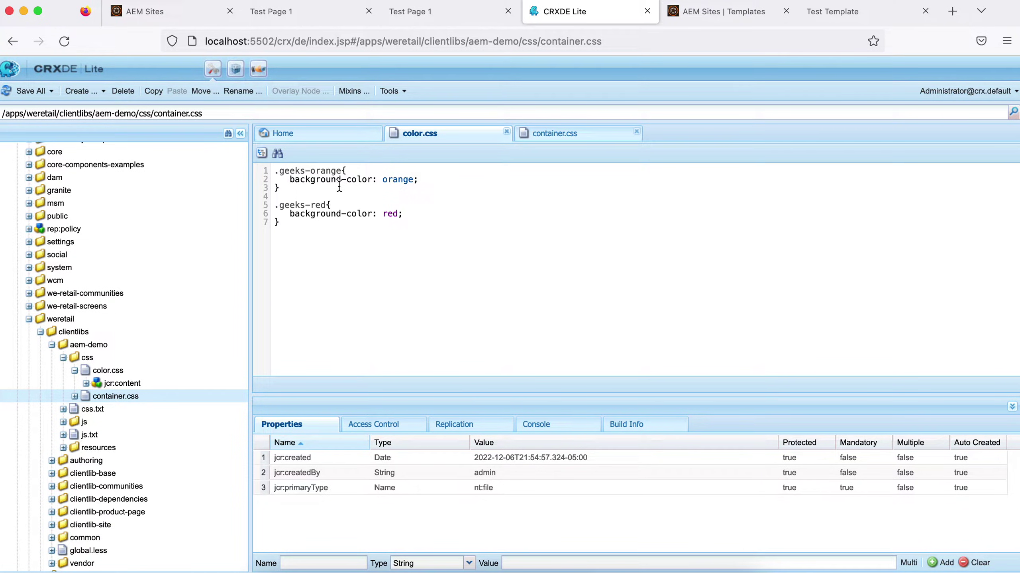
double_click(330, 171)
click(319, 205)
click(555, 133)
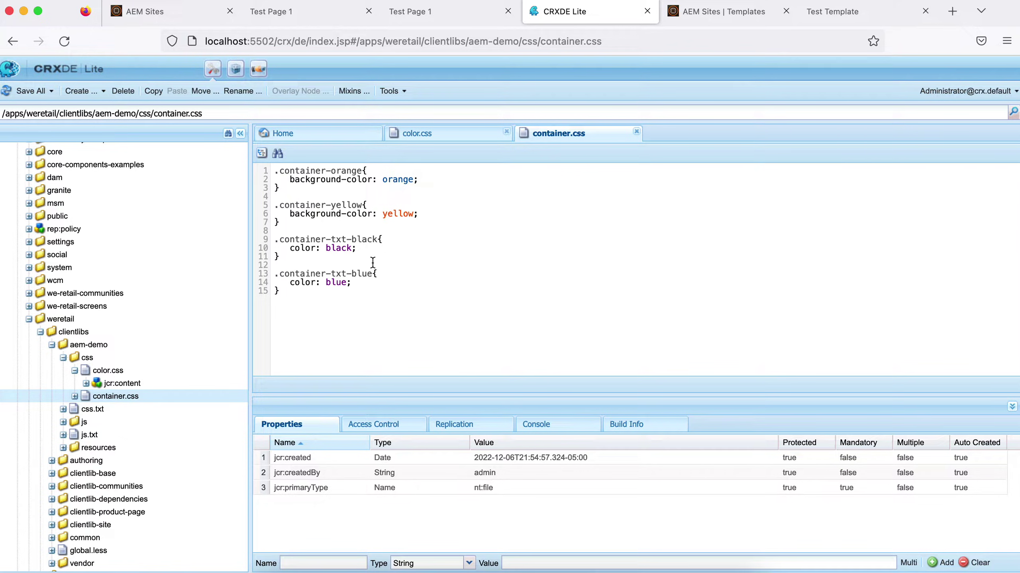
Open the Test Template's page policy, check its client libraries, and bring up its style settings
key(ctrl+Tab)
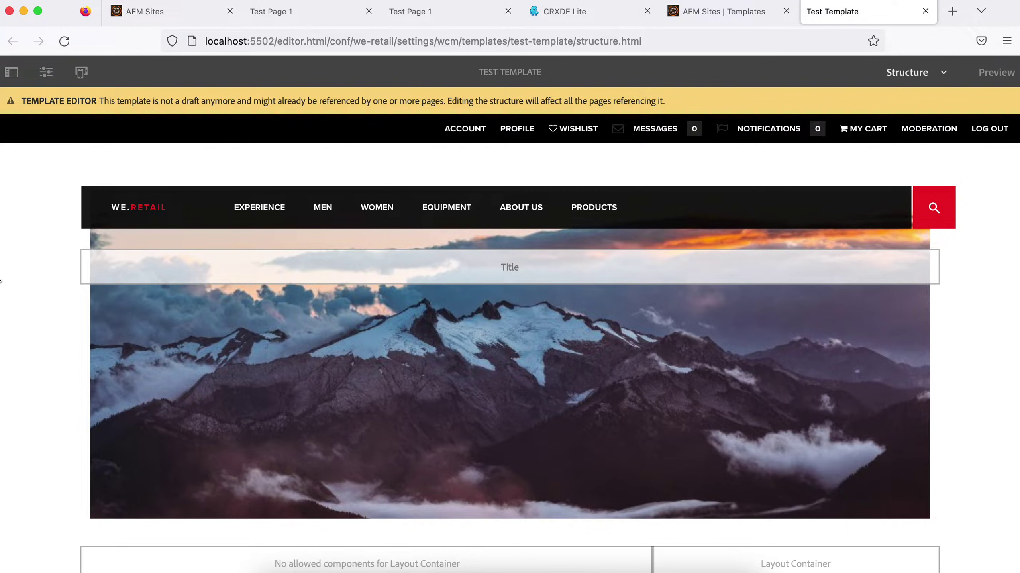
click(46, 72)
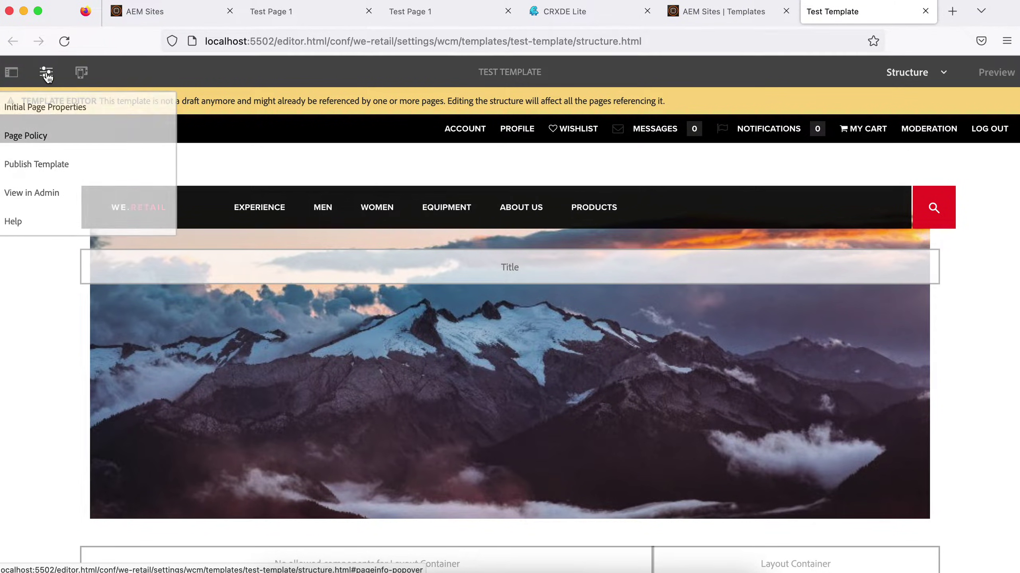
click(30, 136)
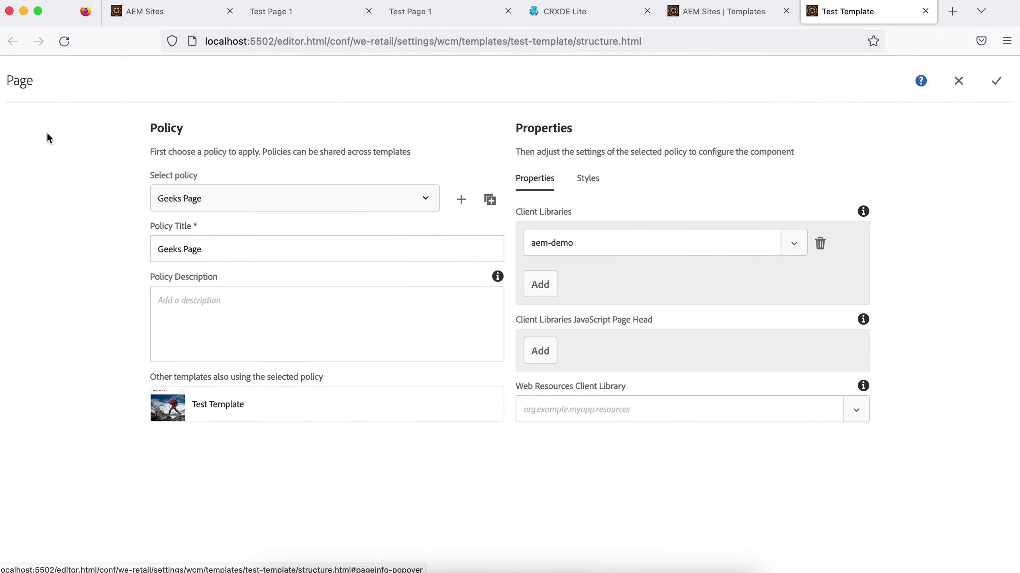
click(587, 187)
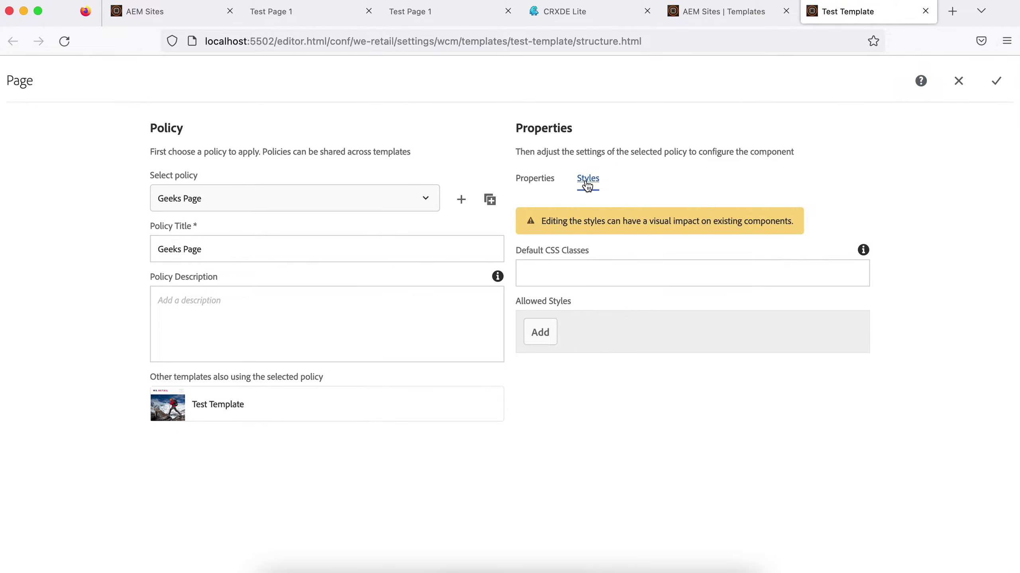
click(549, 183)
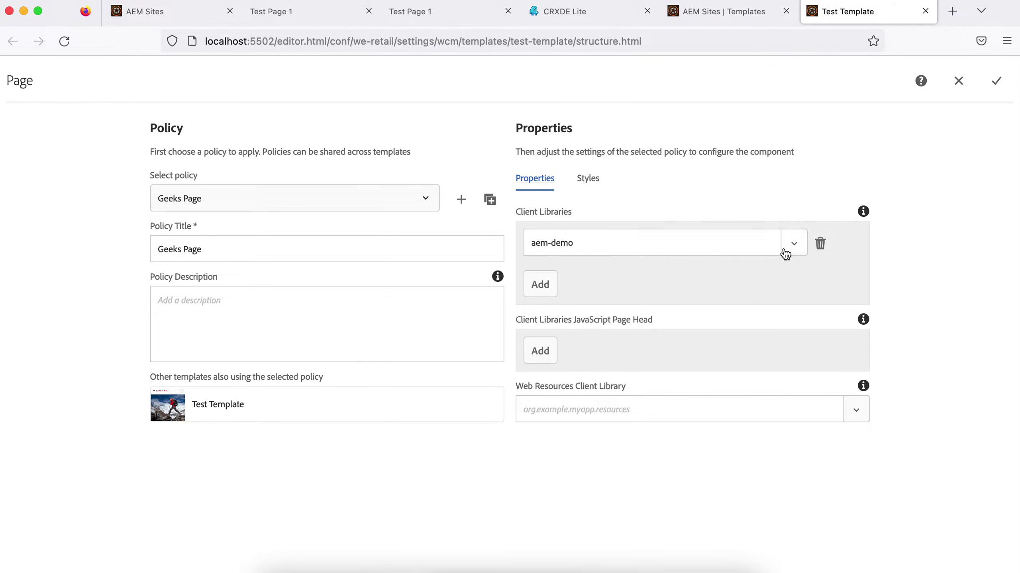
click(589, 179)
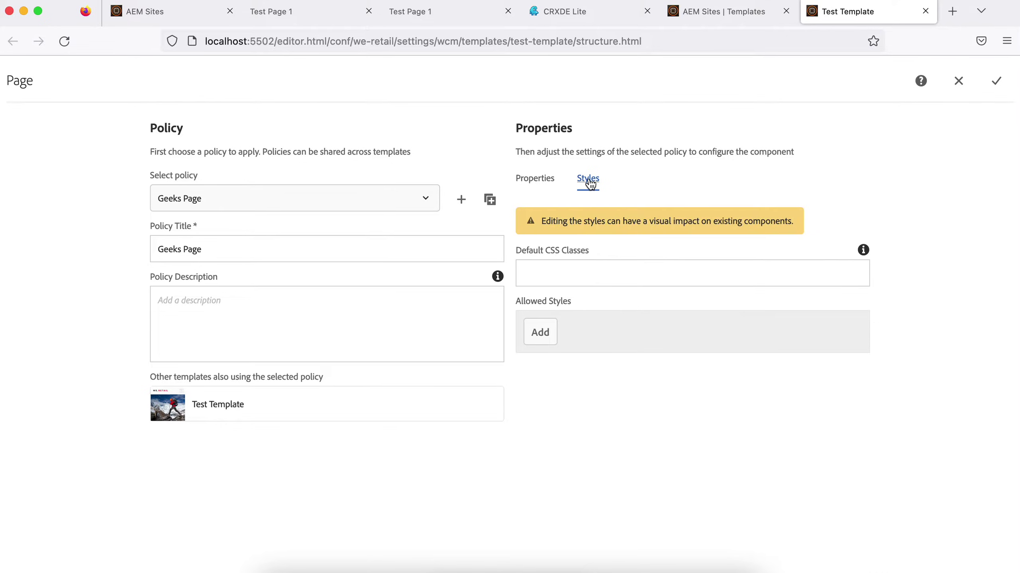
Add an allowed style group named Background Color to the Geeks Page policy
click(539, 333)
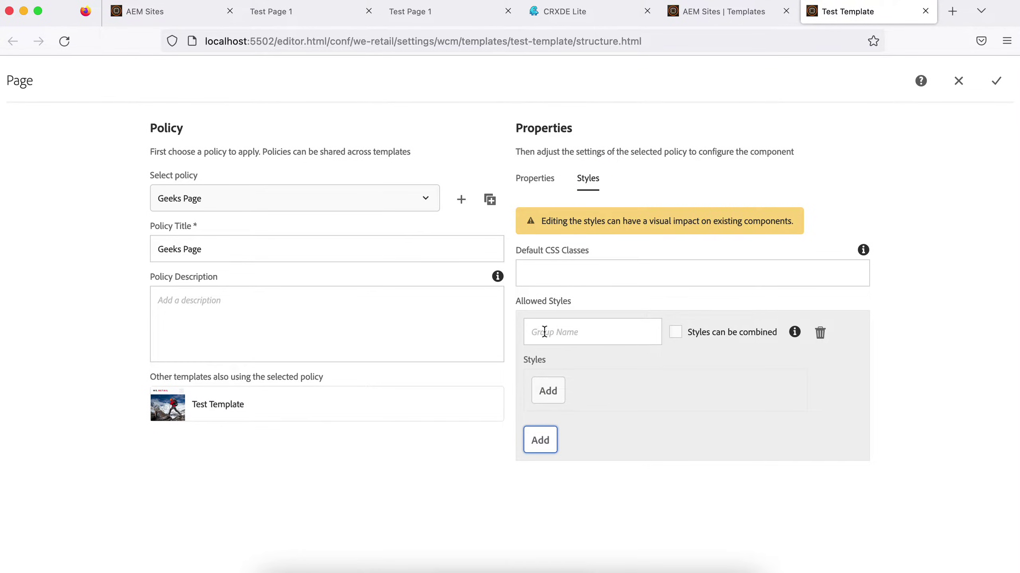
click(607, 327)
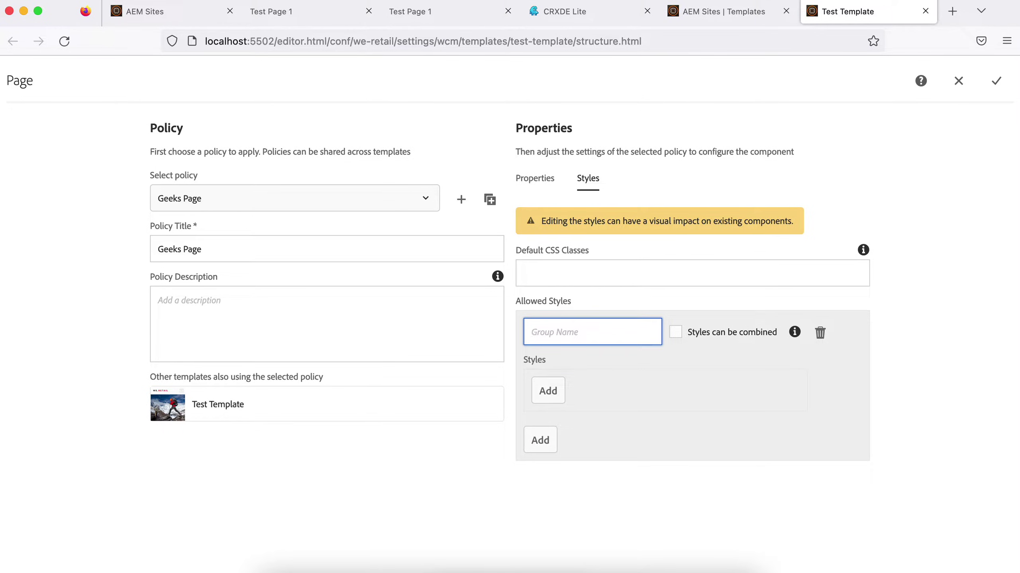
text(Back)
key(Down)
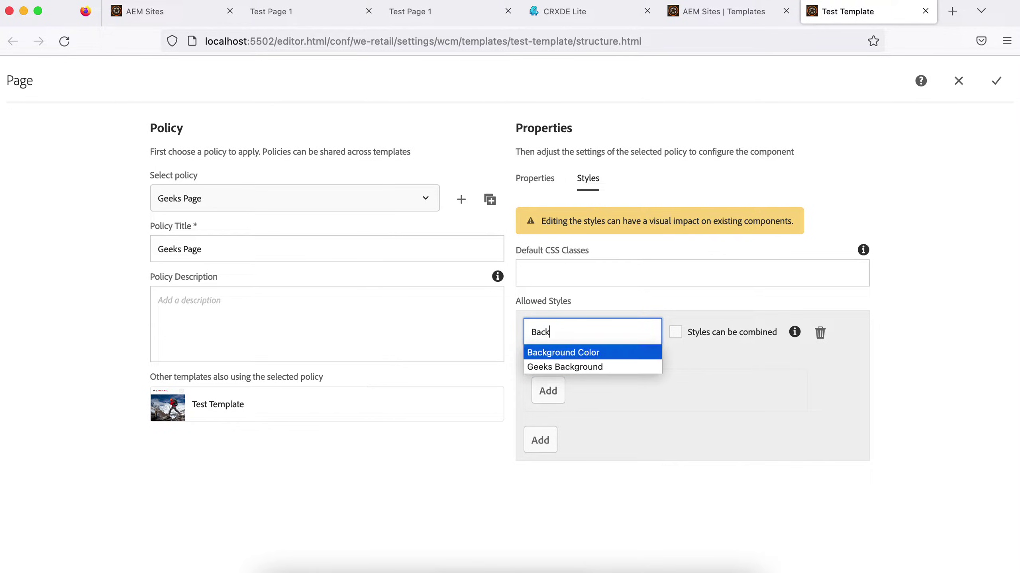
key(Return)
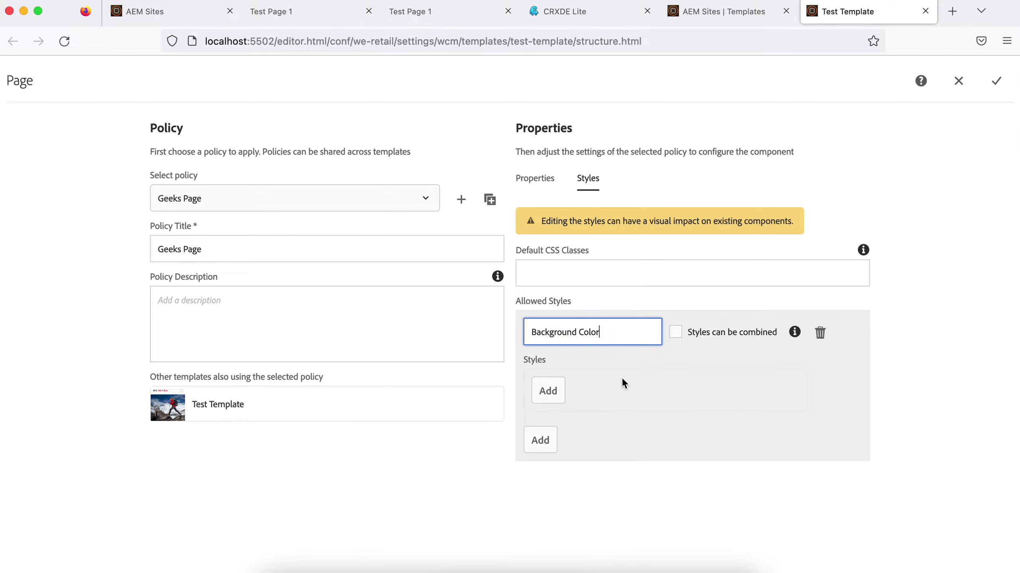
Add a style named Geeks Red to the Background Color group
click(553, 395)
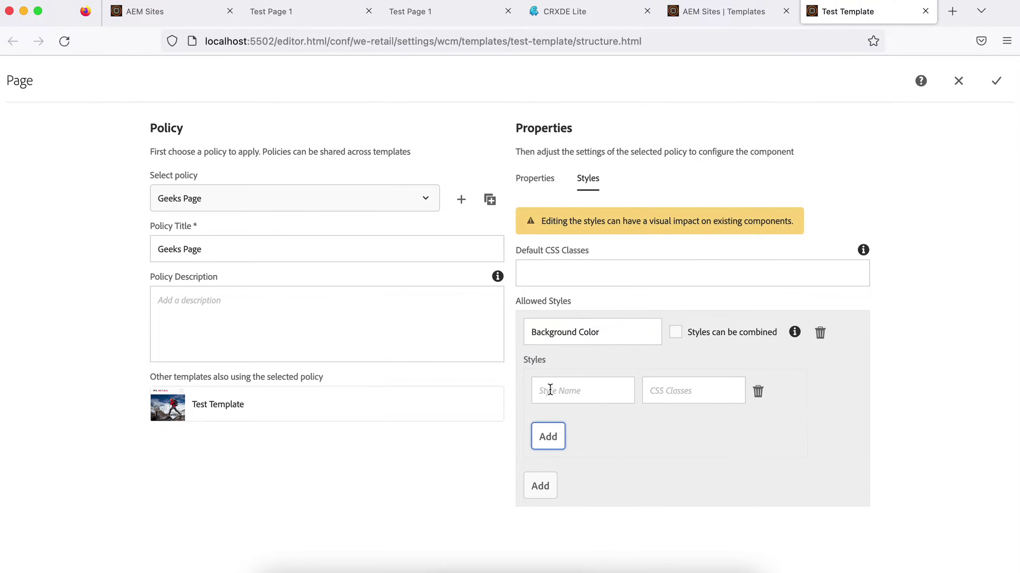
click(572, 392)
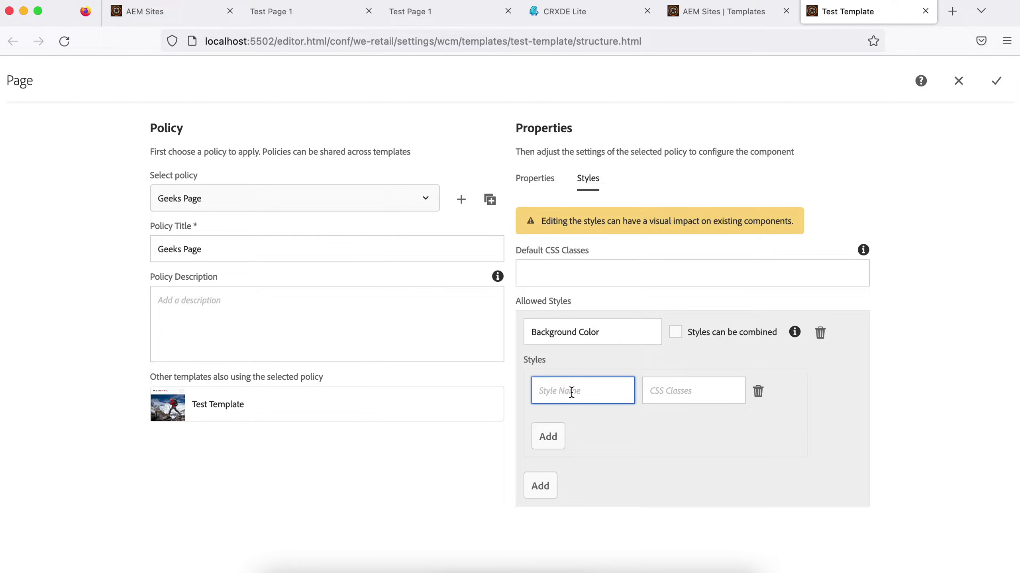
text(Geeks)
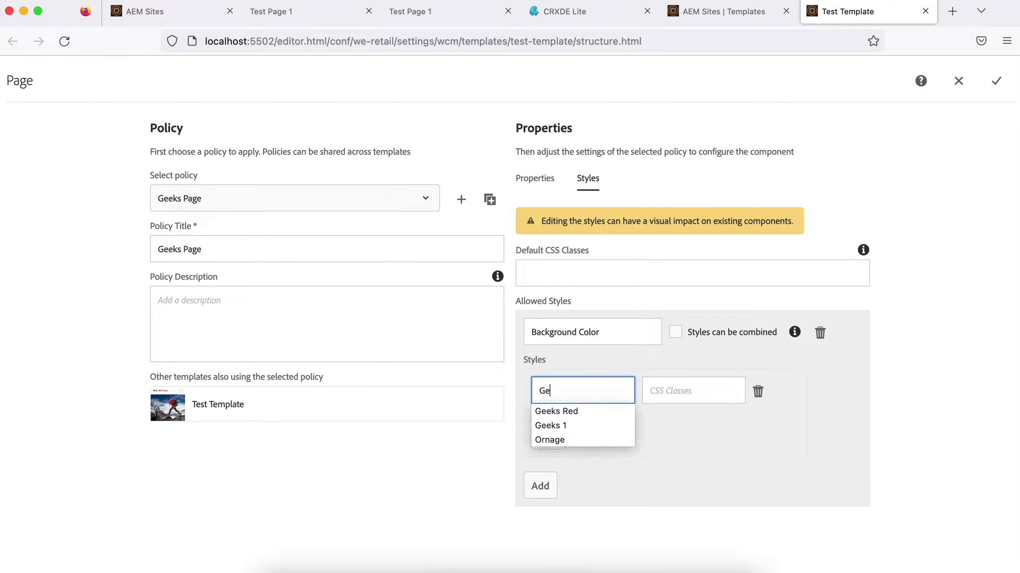
click(561, 411)
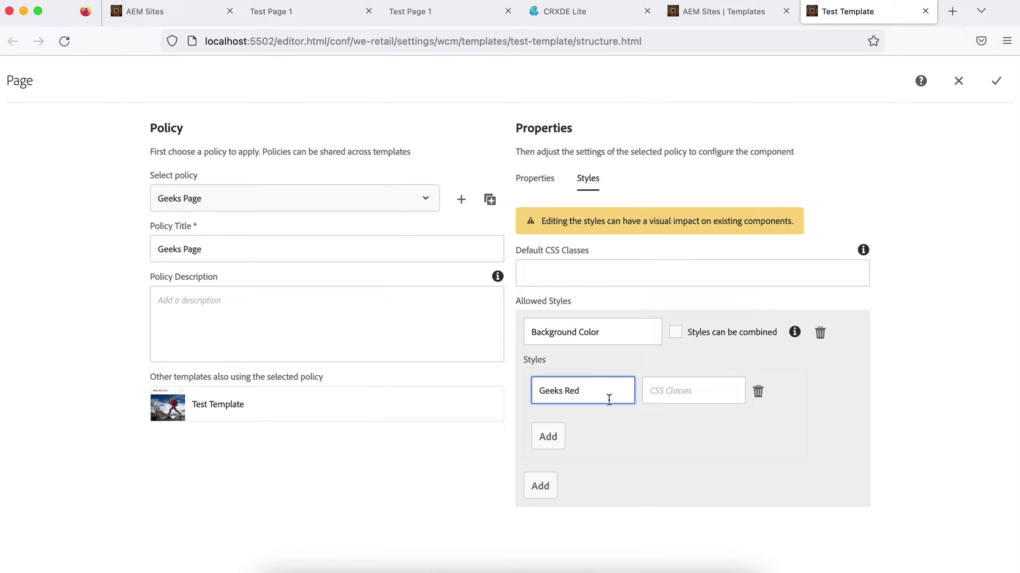
Take the red background class name from color.css in CRXDE Lite and set the Geeks Red style's CSS class to geeks-red
click(654, 391)
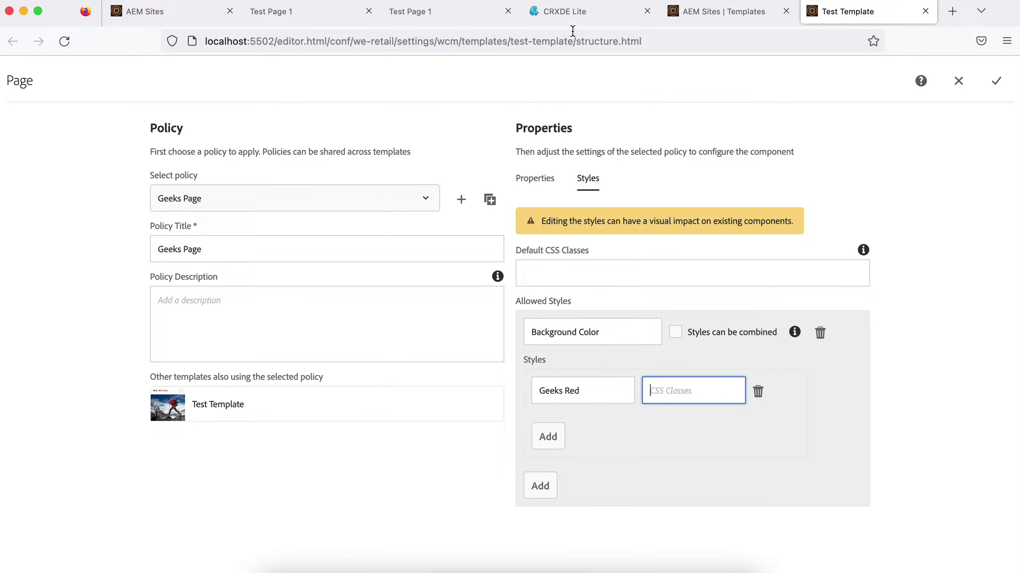
click(566, 12)
click(419, 133)
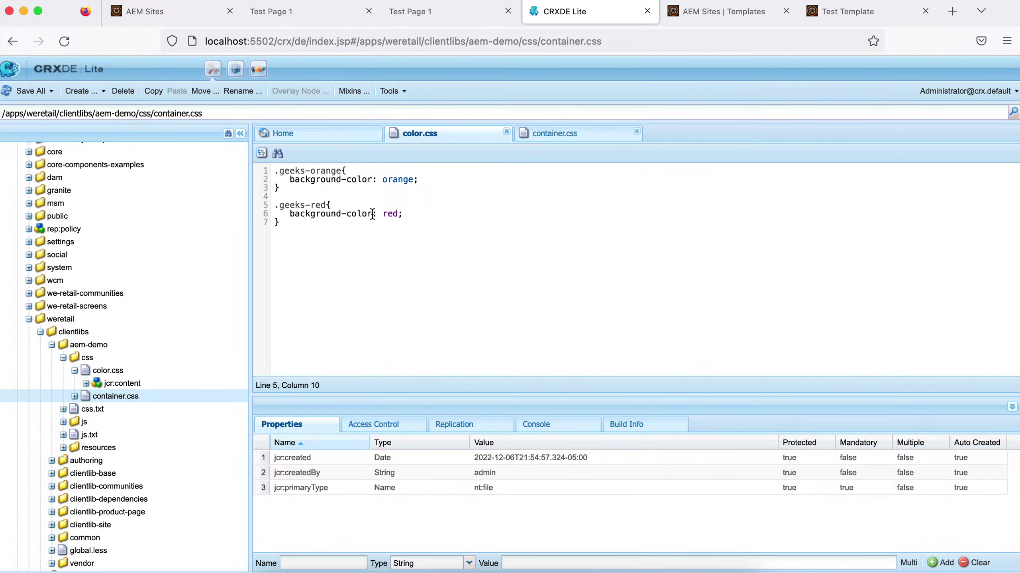
drag(327, 205, 282, 206)
click(836, 12)
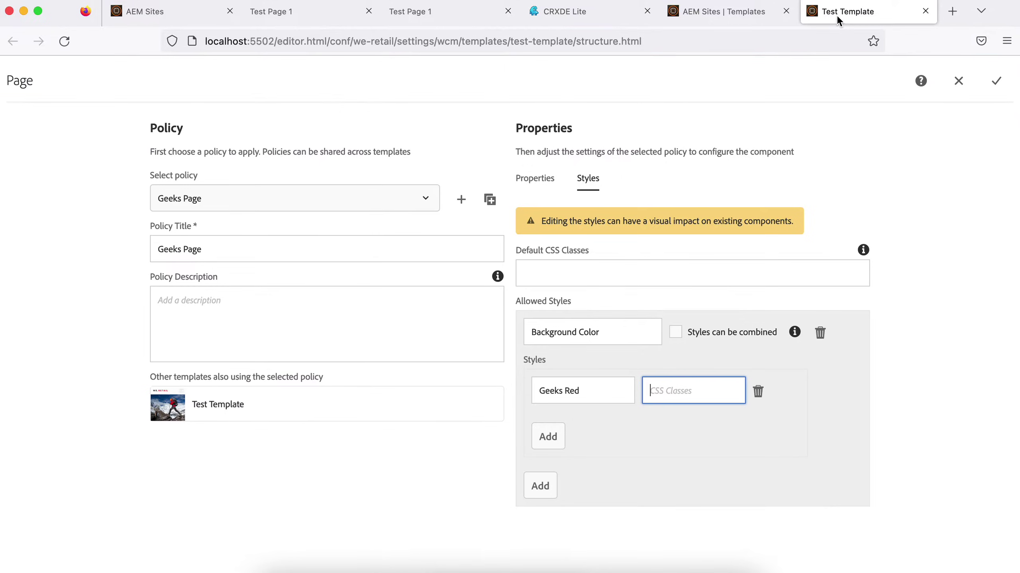
click(654, 391)
text(geeks-red)
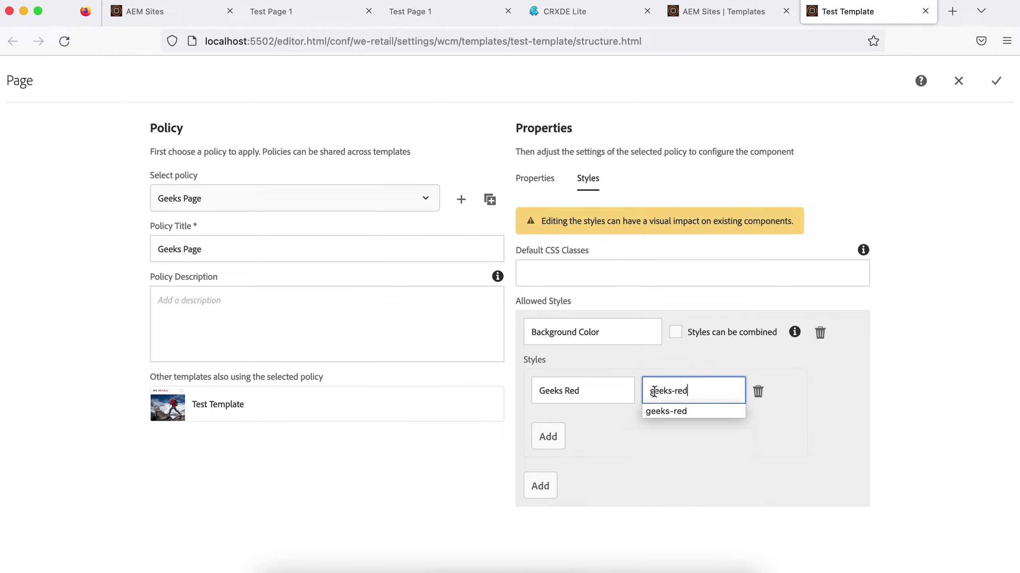
click(803, 407)
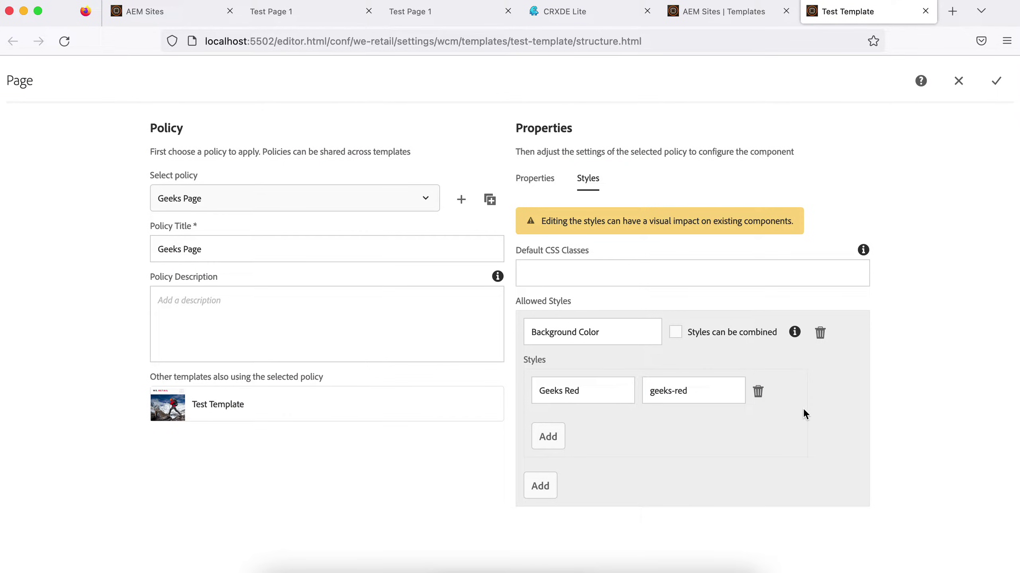
Add a second style named Geeks Orange to the Background Color group
click(547, 437)
click(569, 435)
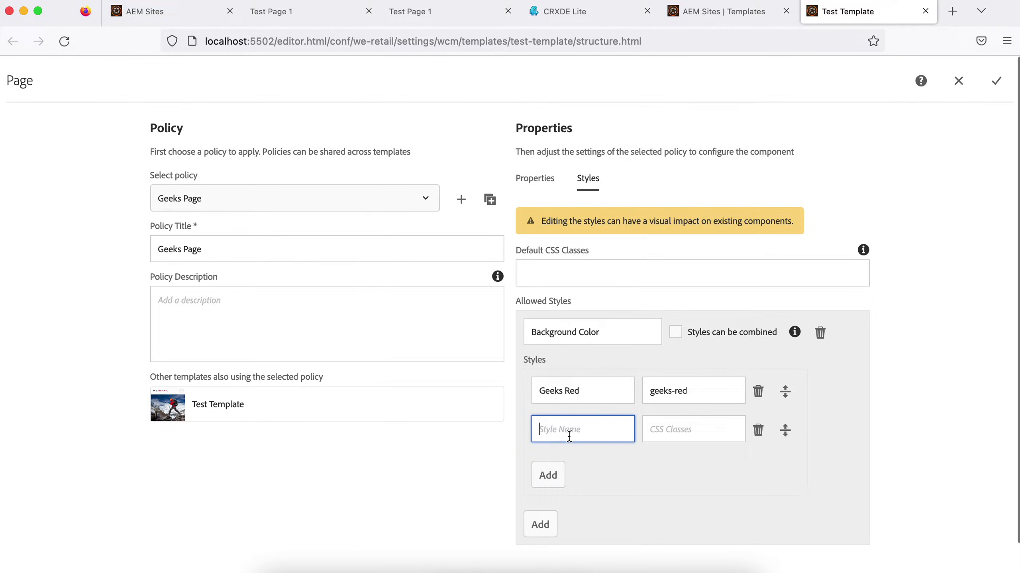
click(569, 14)
click(815, 9)
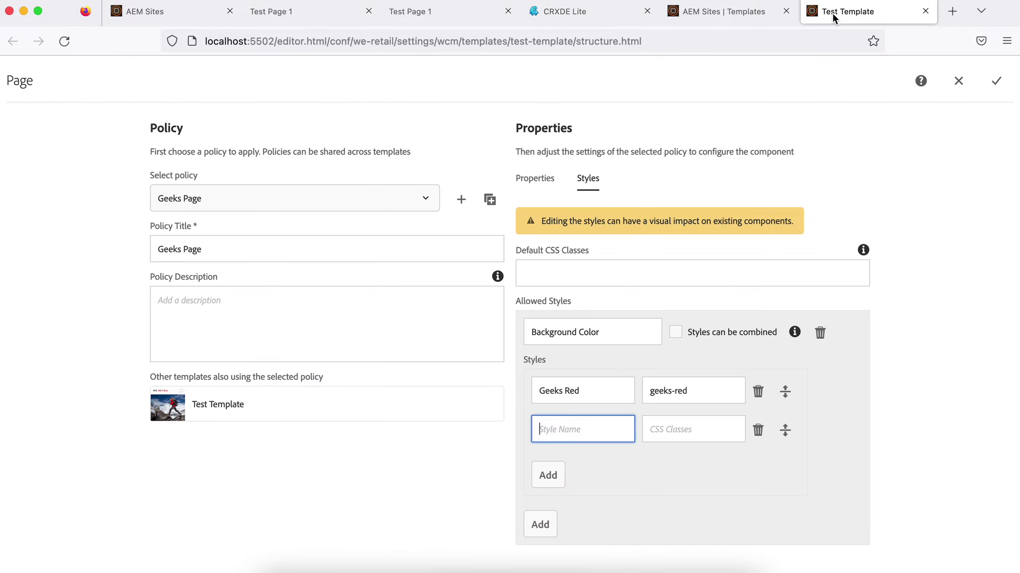
text(Geeks)
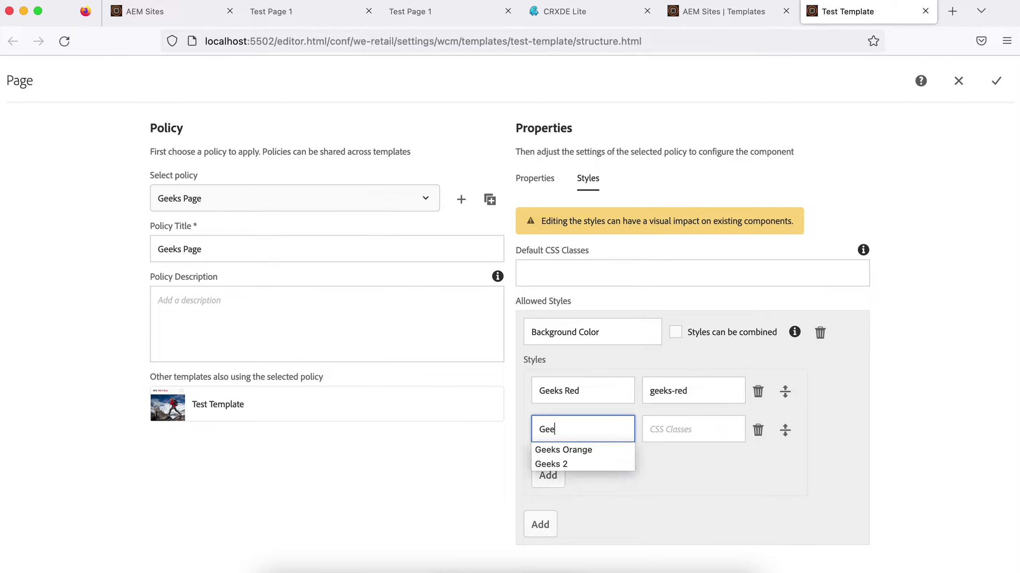
click(559, 451)
Copy the geeks-orange class name from color.css into the Geeks Orange style's CSS class and save the page policy
click(578, 19)
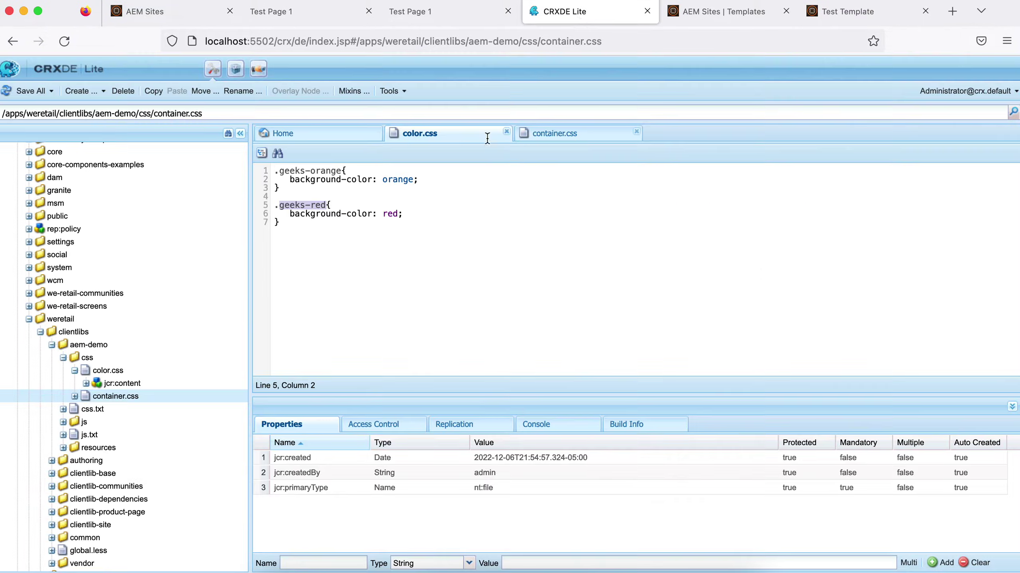
drag(342, 170, 281, 173)
key(super+c)
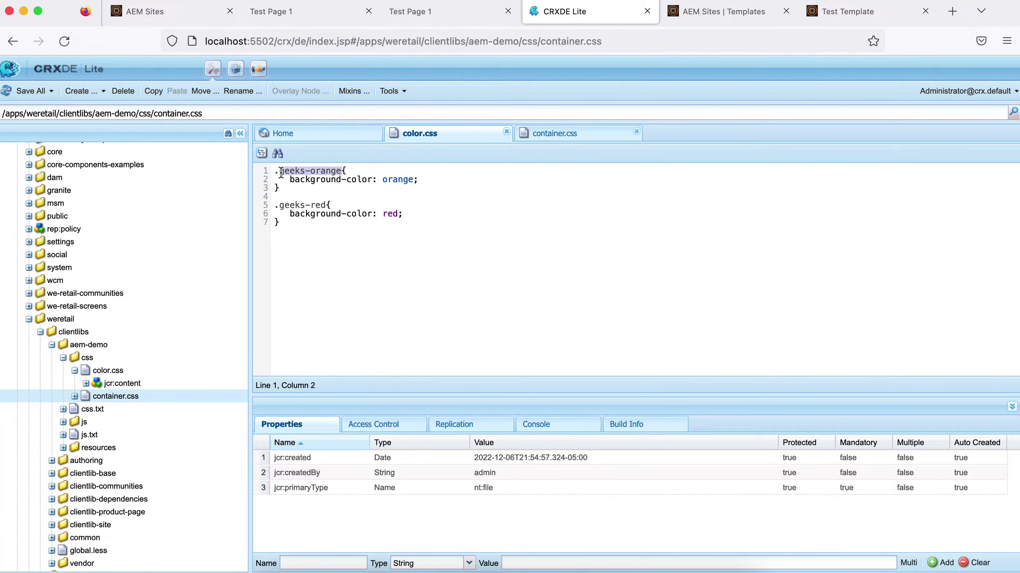
click(851, 12)
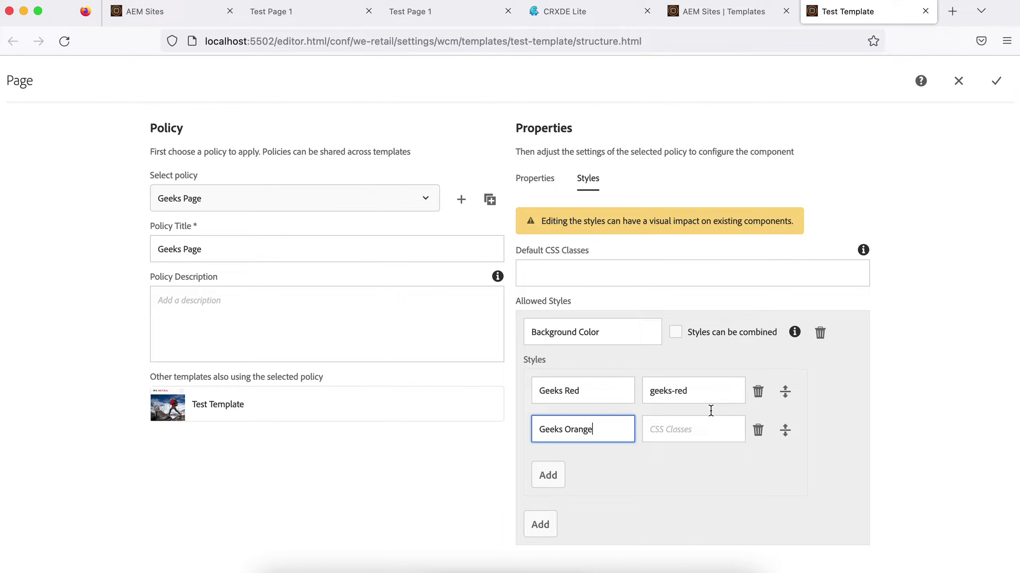
click(674, 435)
key(super+v)
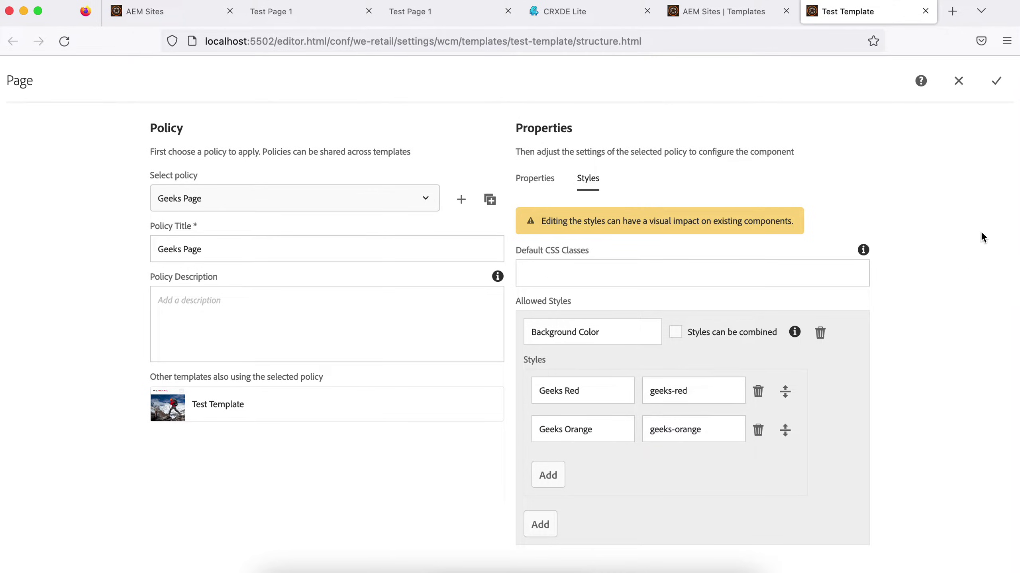
click(995, 82)
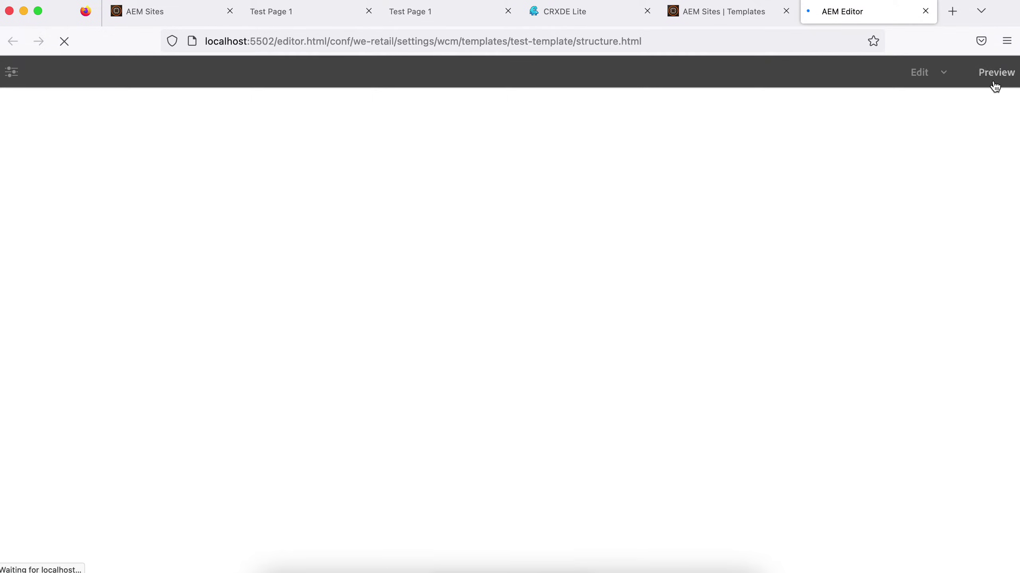
Reload Test Page 1 in the page editor and open its page style choices
click(293, 13)
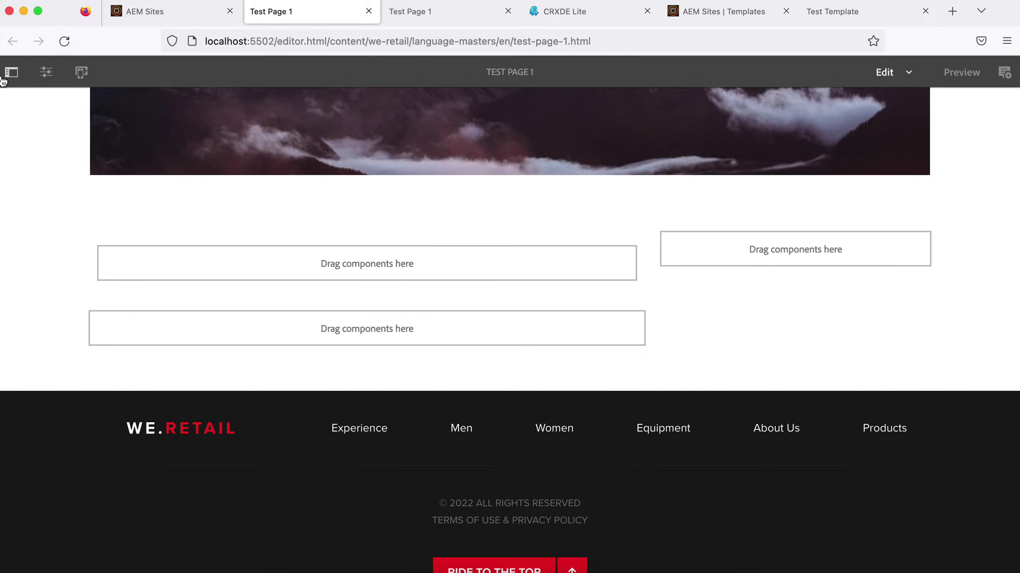
click(65, 41)
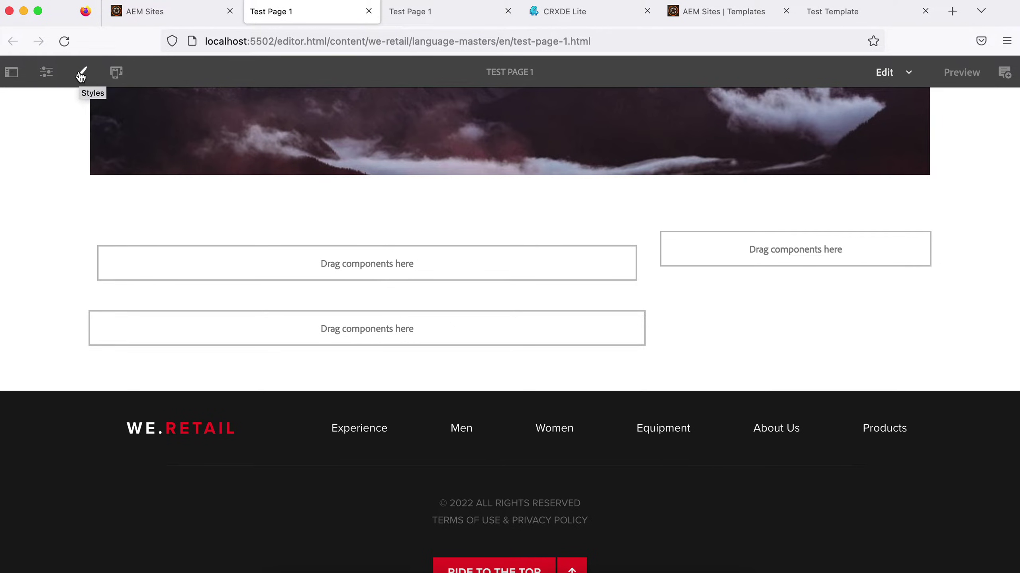
click(825, 12)
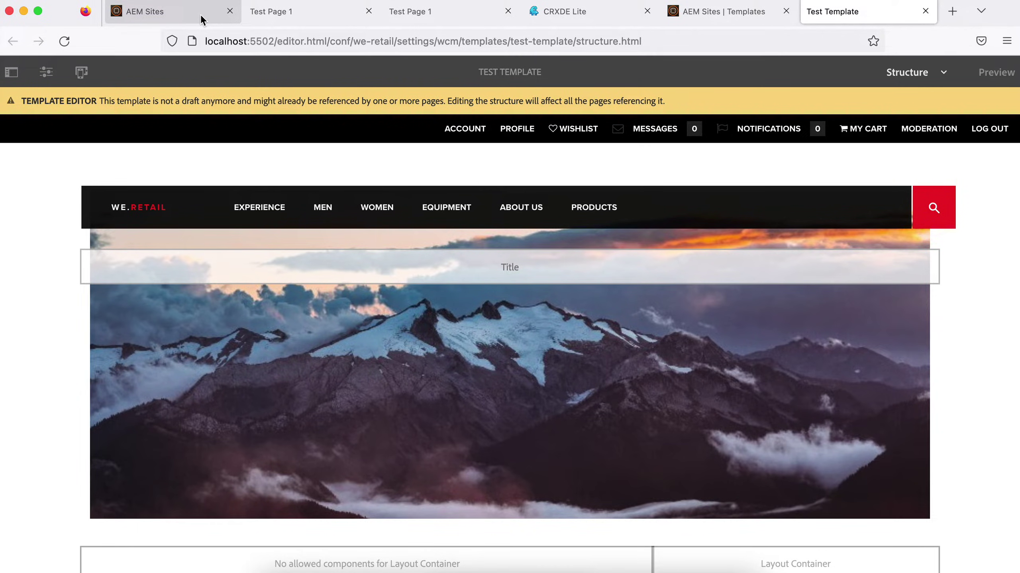
click(277, 12)
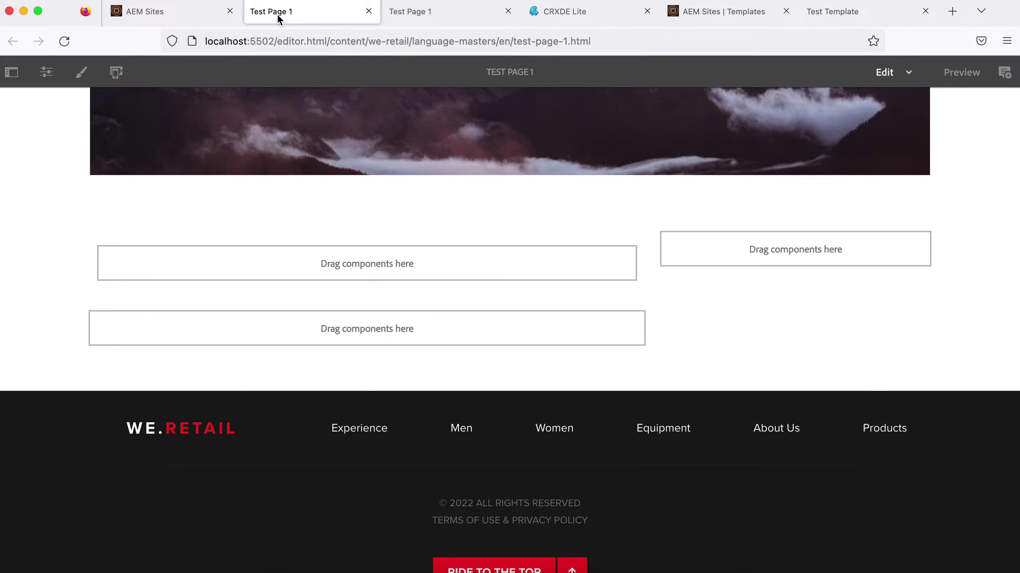
click(82, 74)
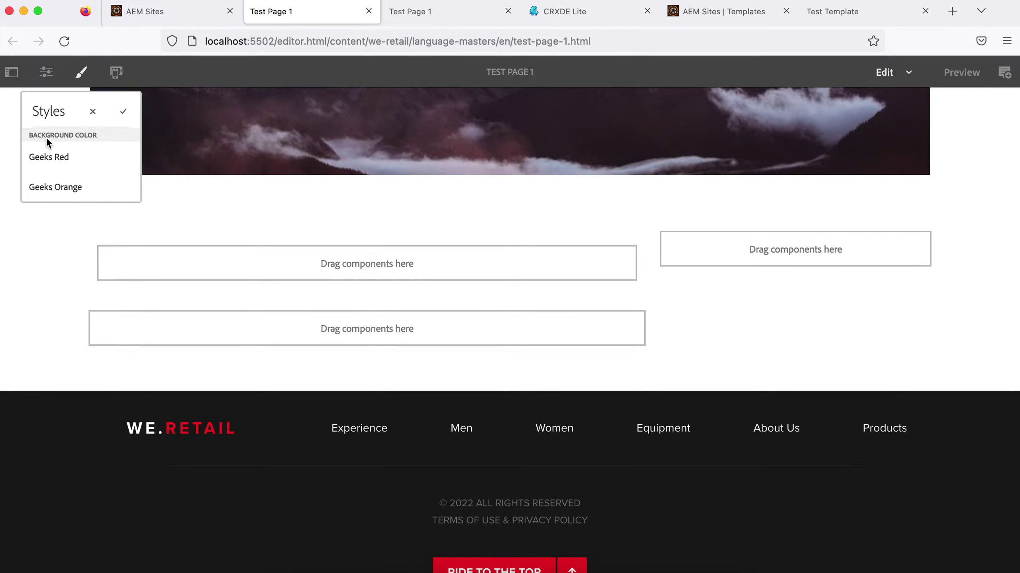
Apply the Geeks Red background color style to Test Page 1 and confirm the style choice
click(63, 157)
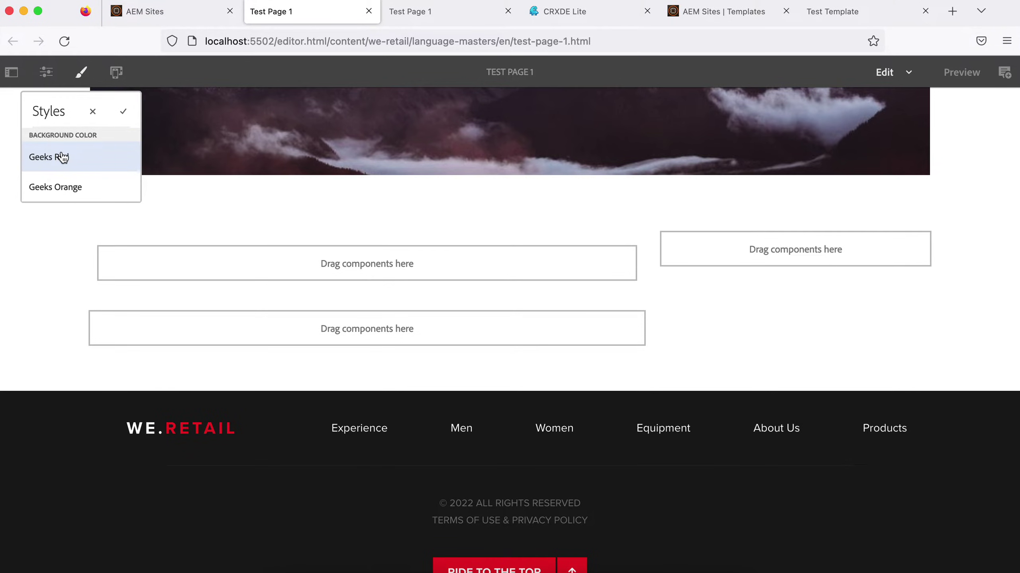
click(63, 157)
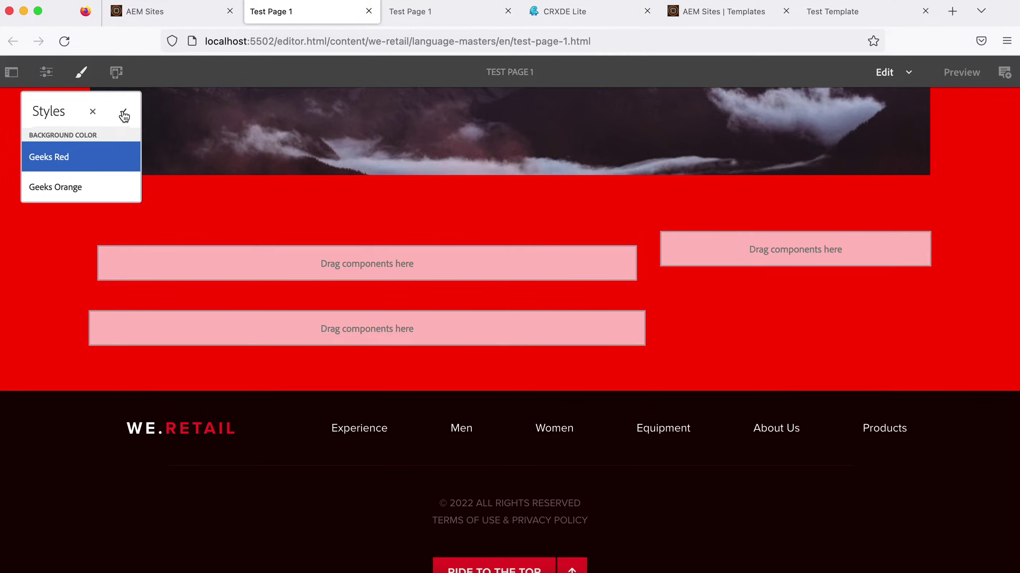
click(123, 114)
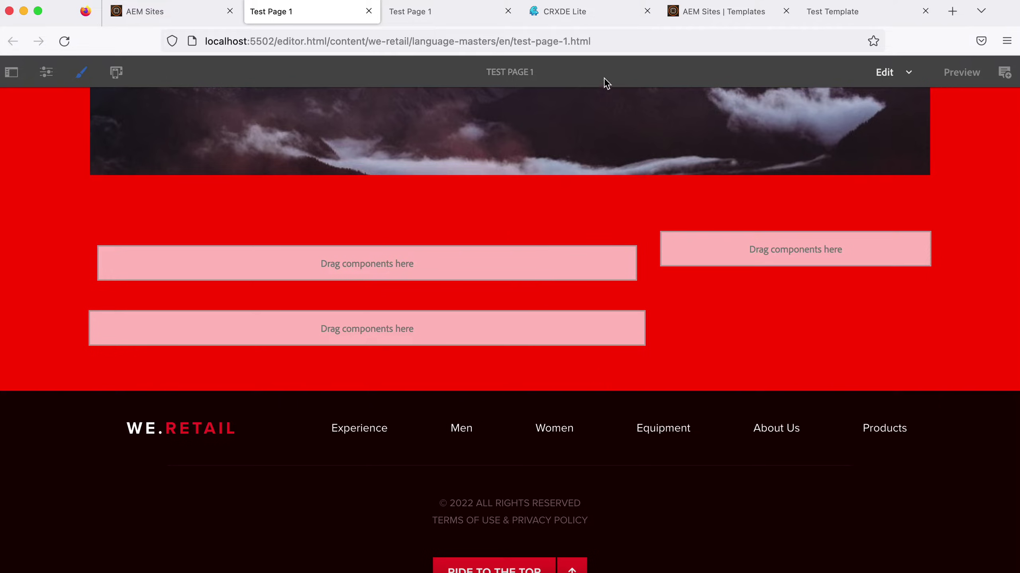
Reload the published view of Test Page 1 and inspect the body element's class list for geeks-red
click(585, 17)
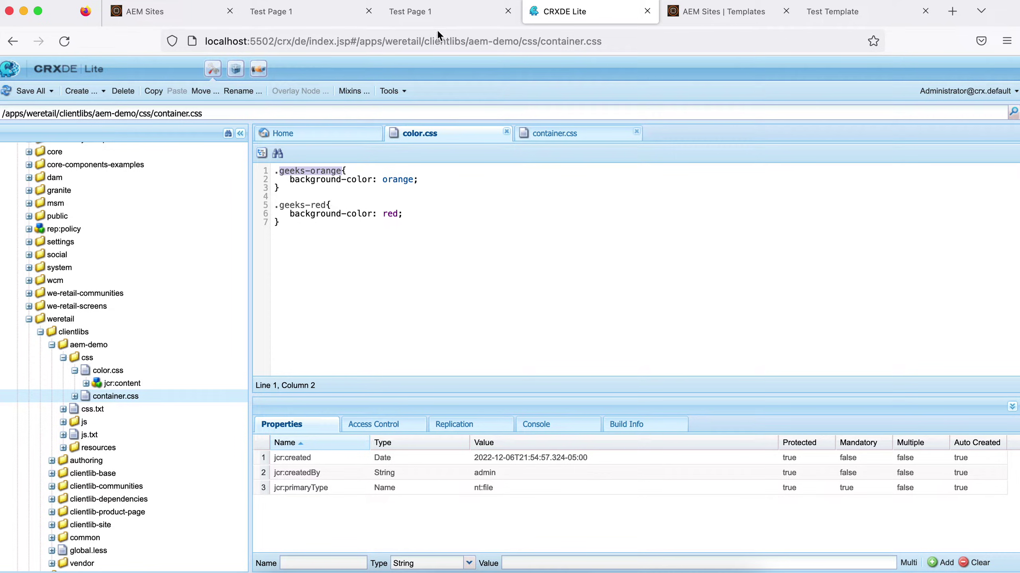
click(425, 16)
click(64, 41)
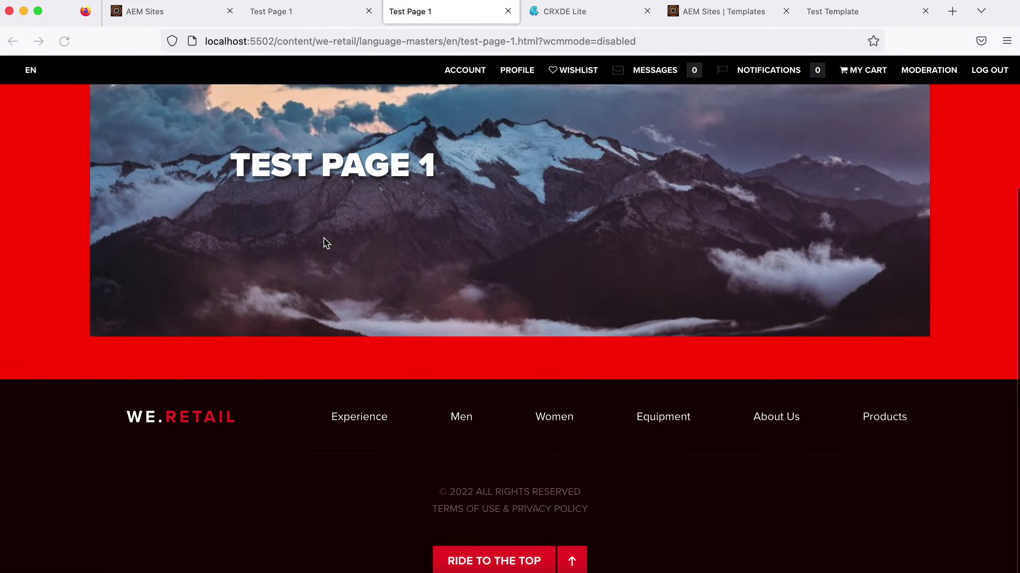
scroll(326, 242, down, 1)
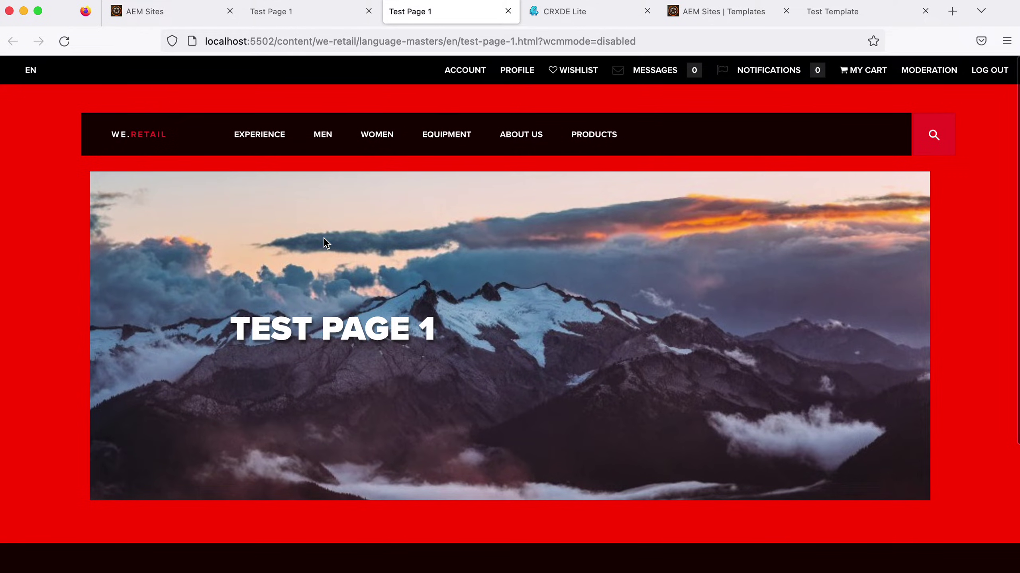
key(alt+super+i)
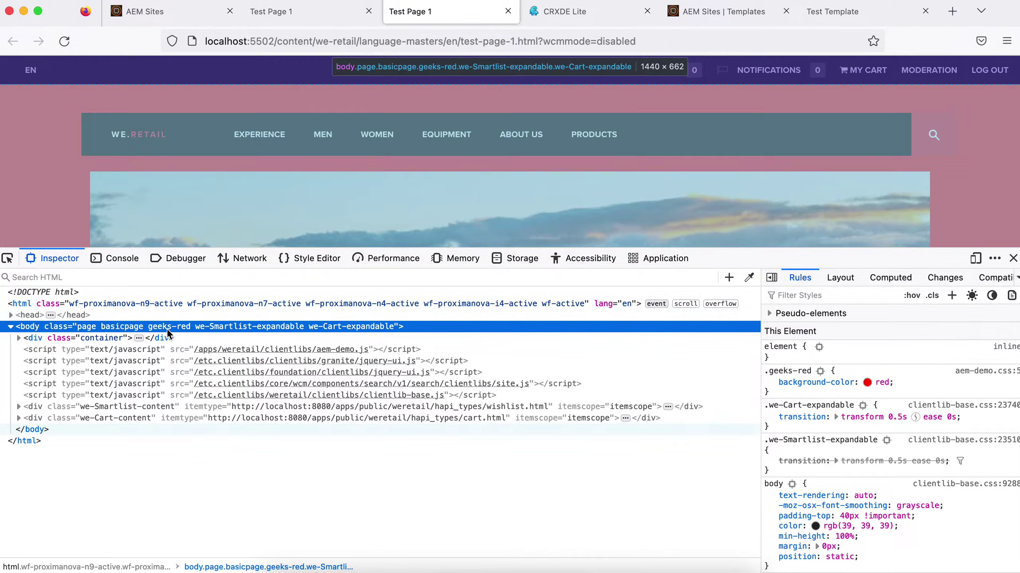
double_click(175, 327)
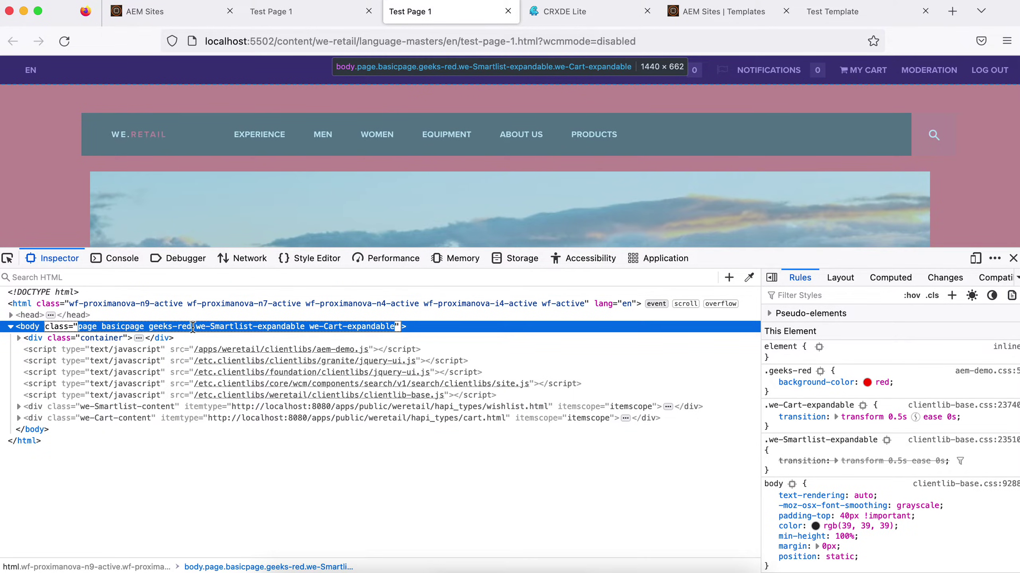
drag(192, 327, 155, 327)
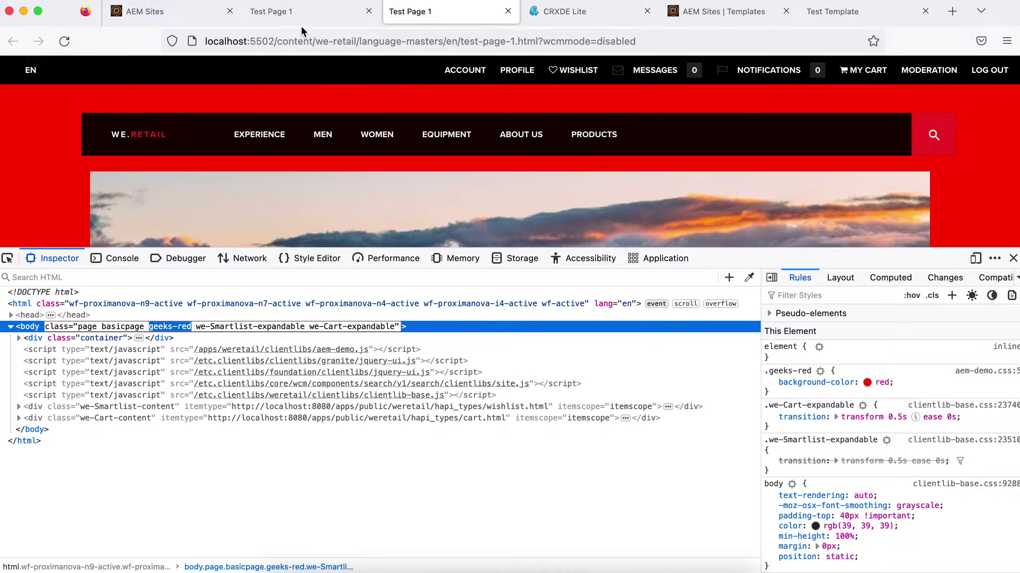
Switch Test Page 1's background color style to Geeks Orange in the page editor and confirm it
click(297, 14)
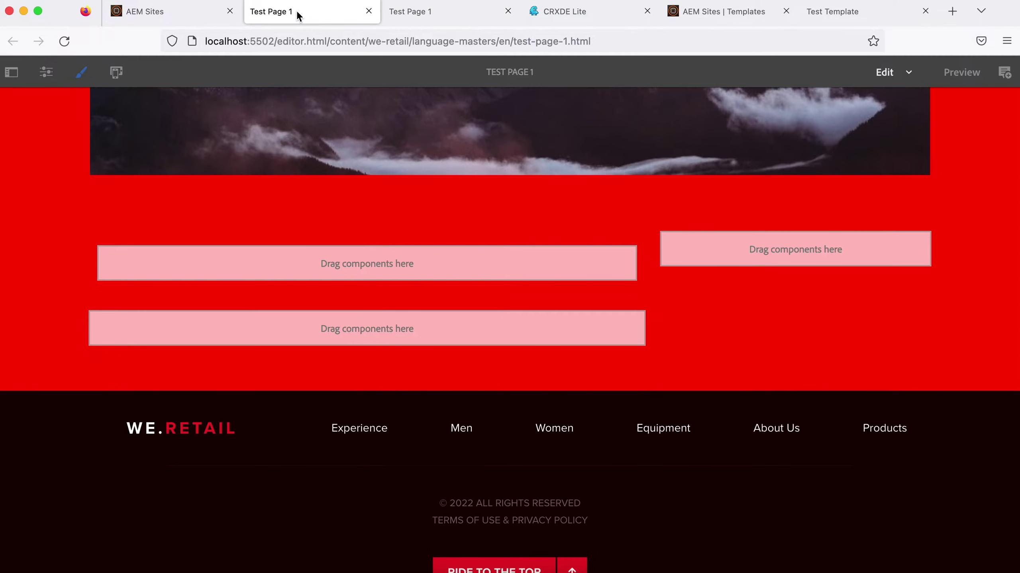
click(81, 73)
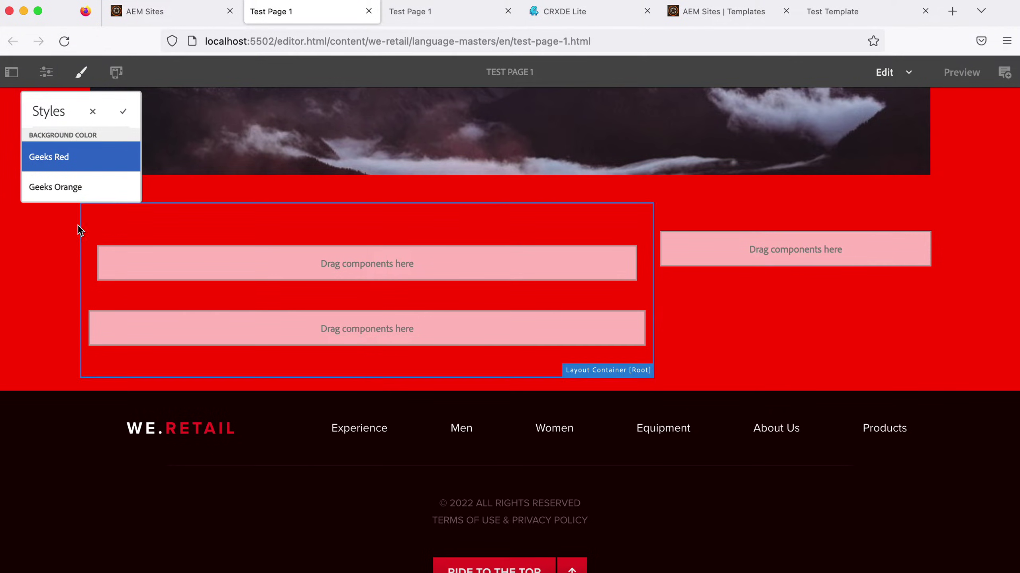
click(67, 188)
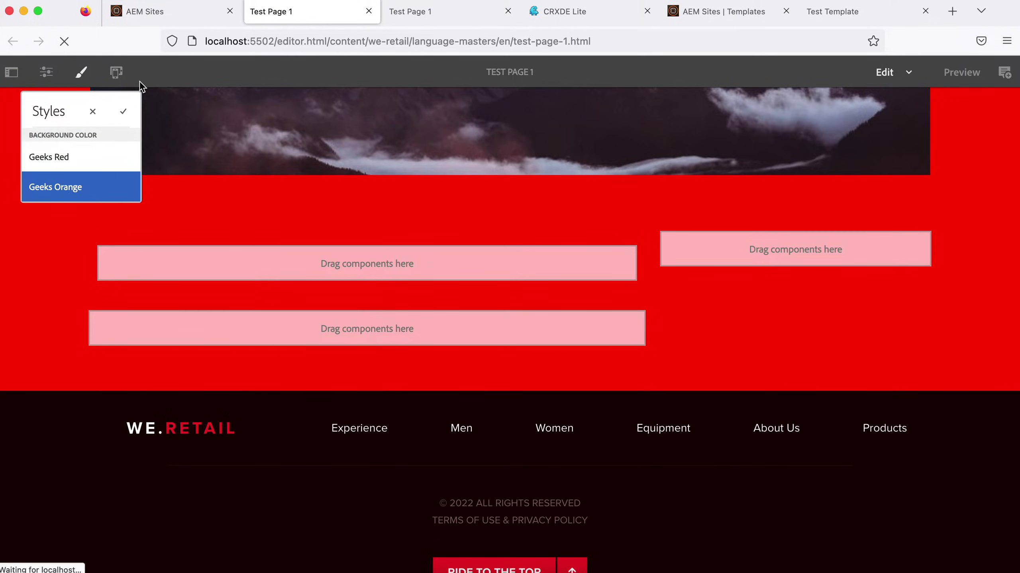
click(124, 109)
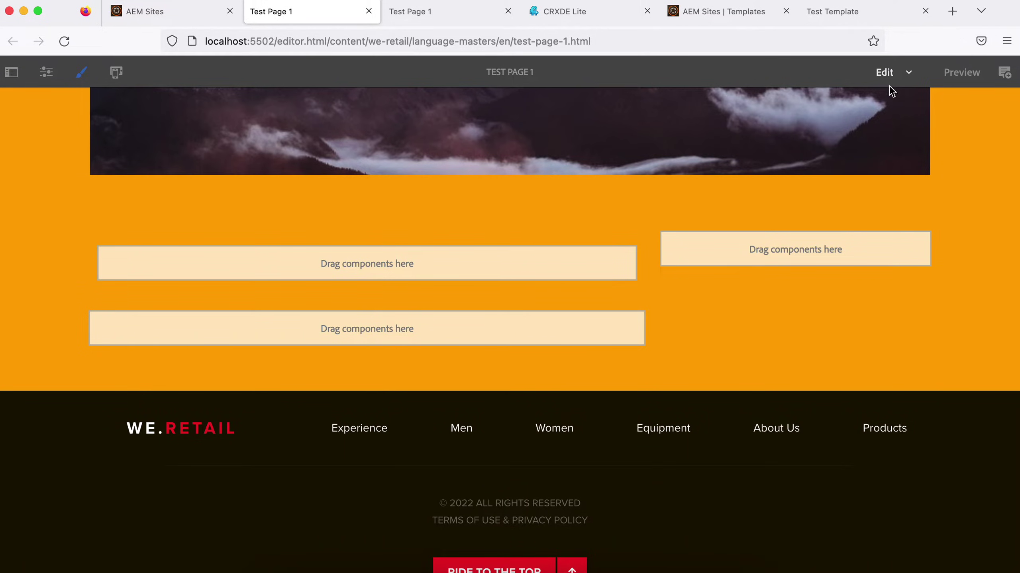
Review the allowed styles in the Test Template's page policy and close the policy without changes
click(853, 8)
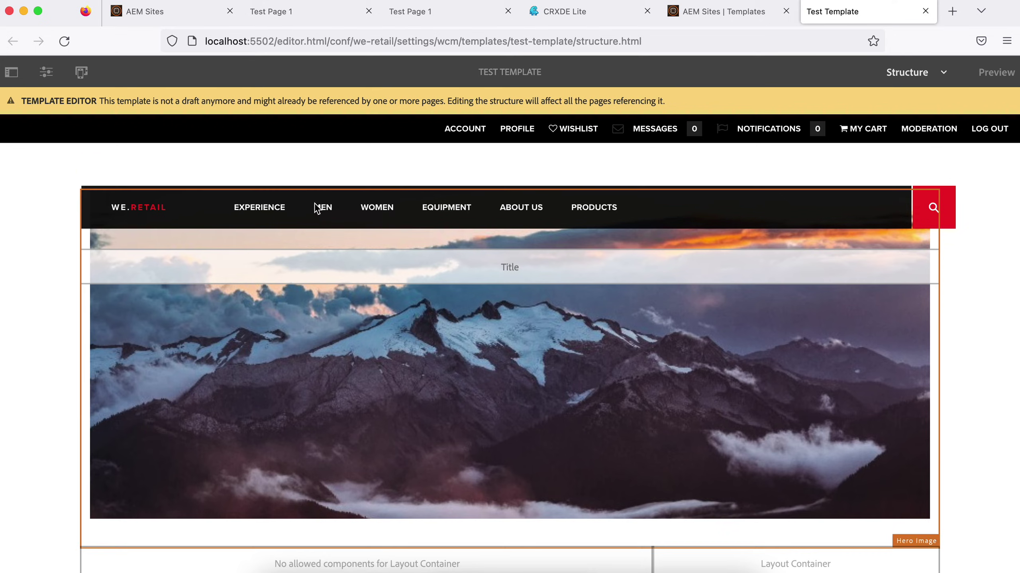
click(46, 75)
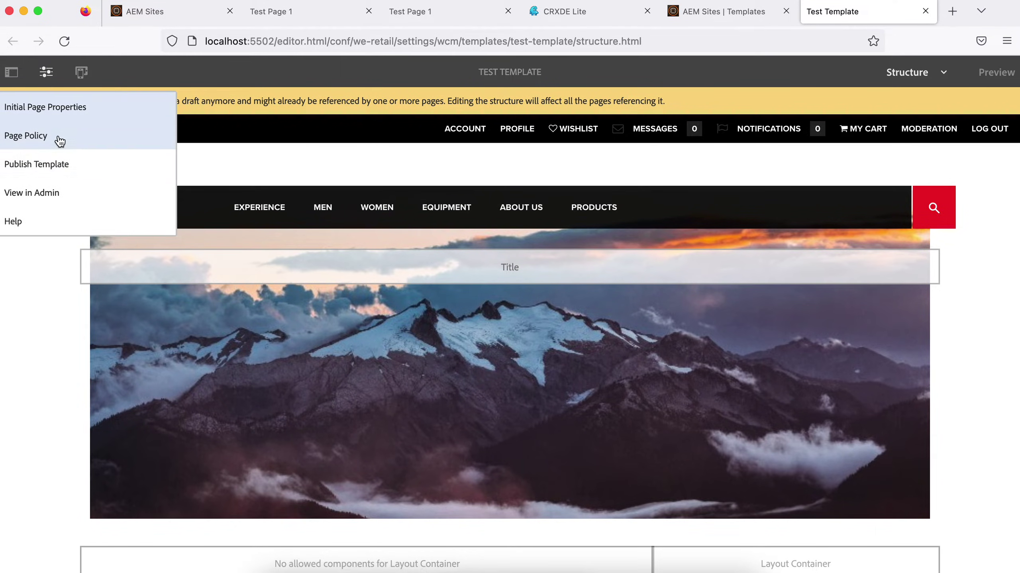
click(67, 141)
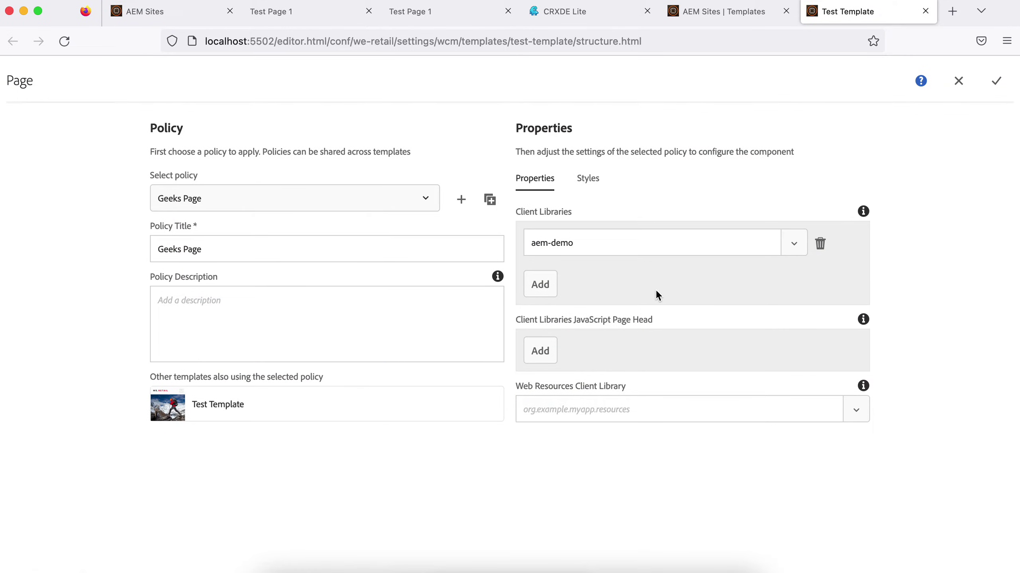
click(589, 179)
scroll(627, 237, down, 1)
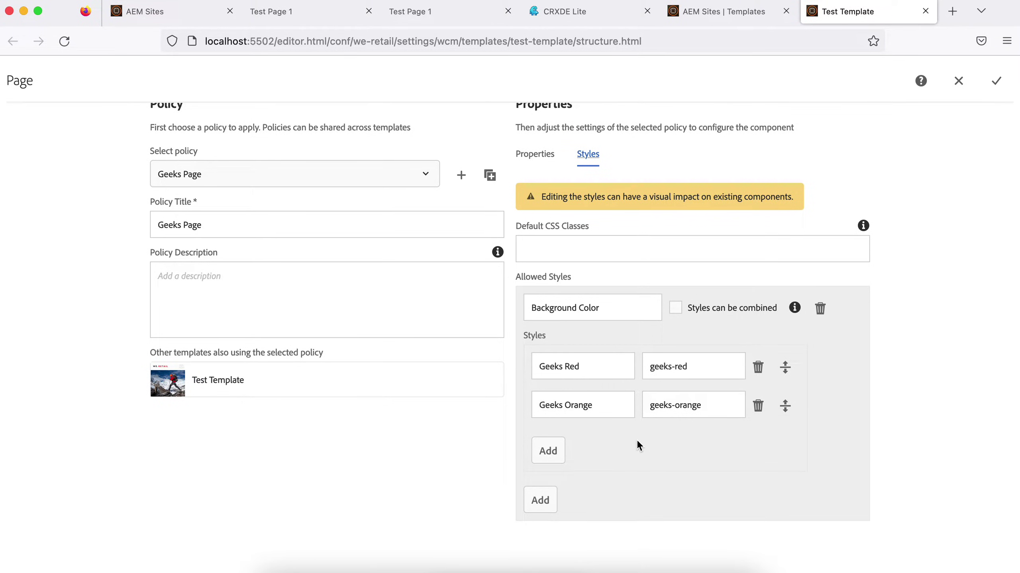
scroll(637, 441, up, 1)
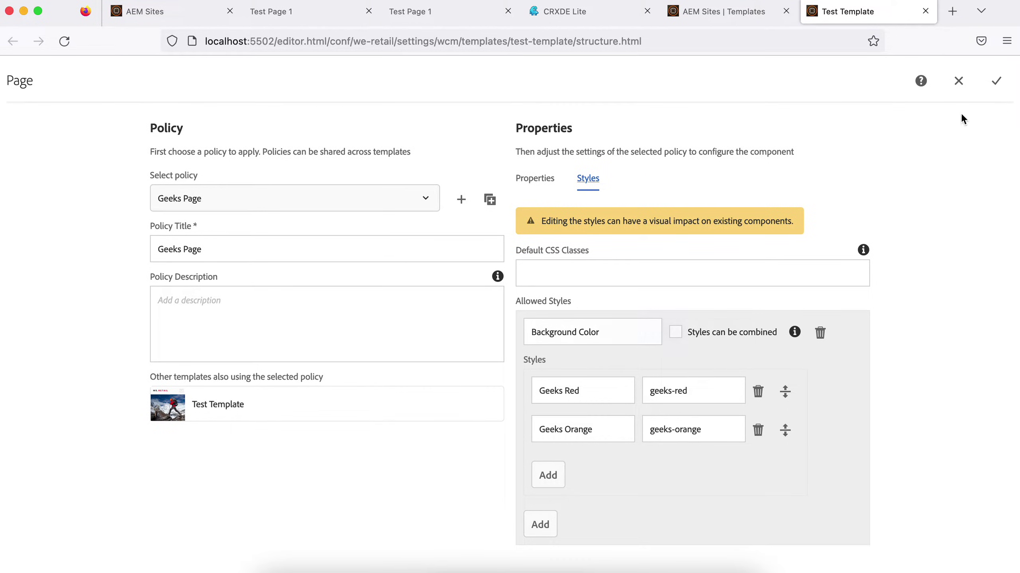
click(959, 81)
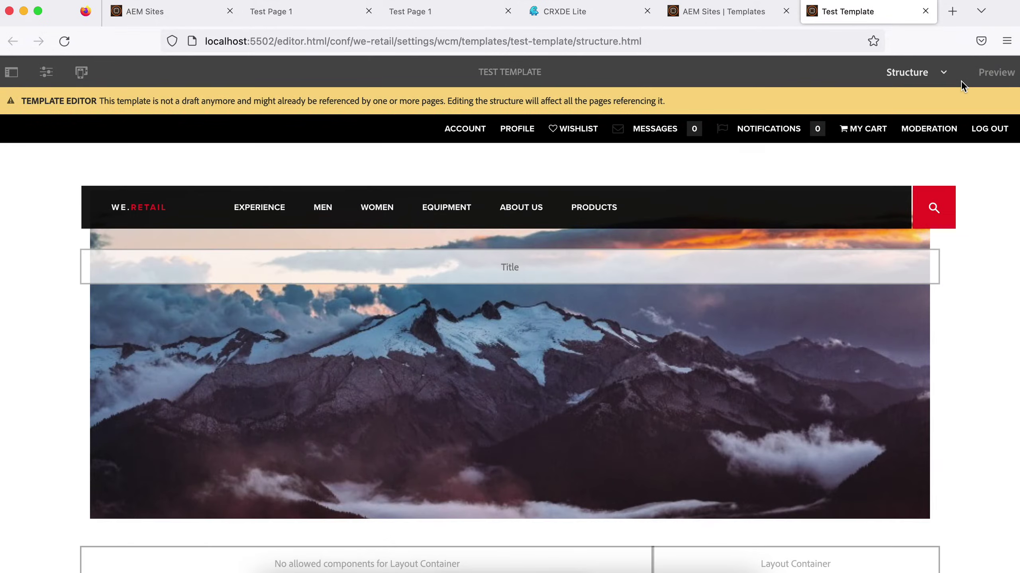
Deselect the Geeks Orange style on Test Page 1 and confirm the style choice
click(296, 12)
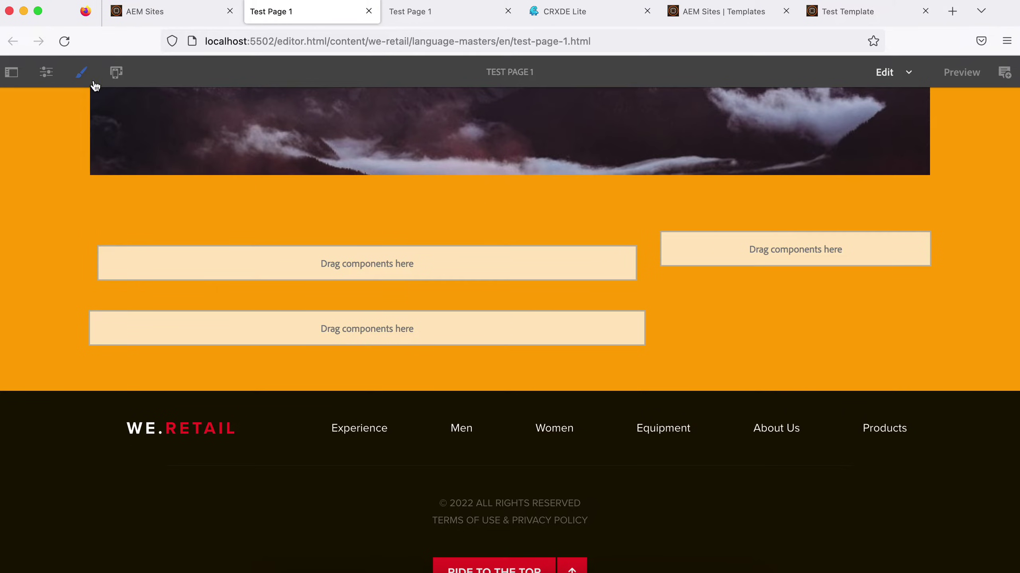
click(81, 73)
click(72, 188)
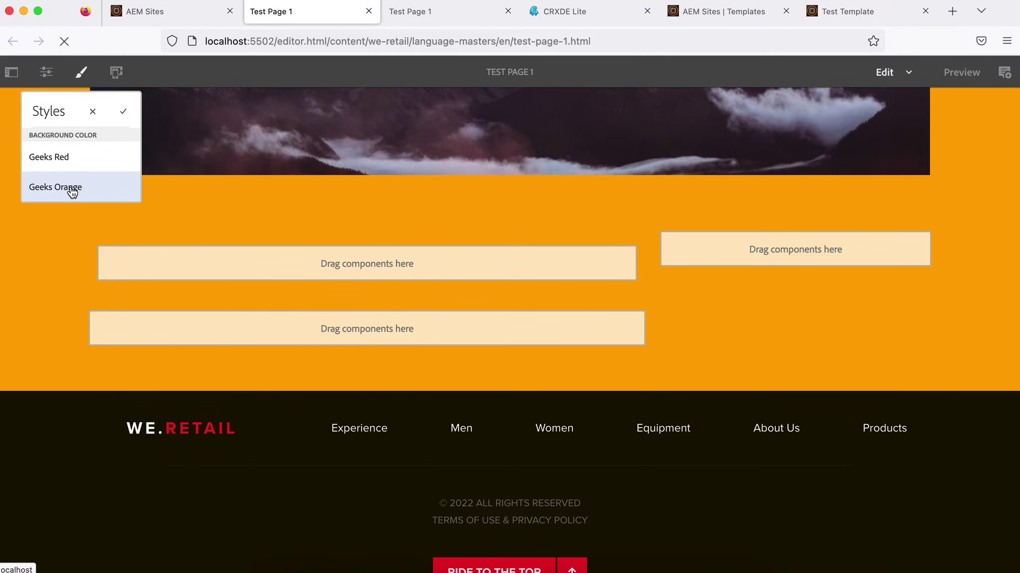
click(124, 110)
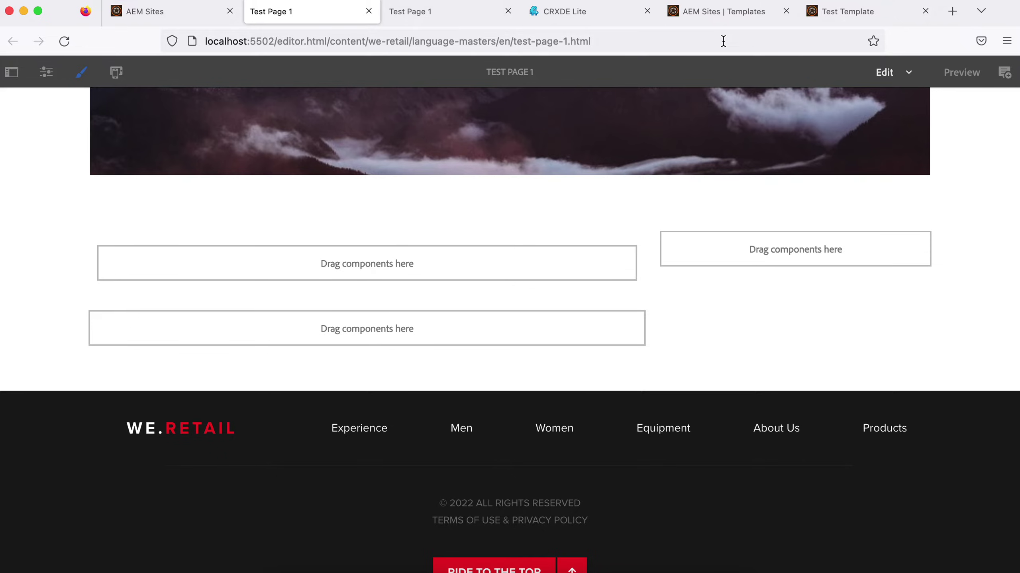
Open the policy of the Layout Container component allowed in the Test Template's wider layout container
click(865, 11)
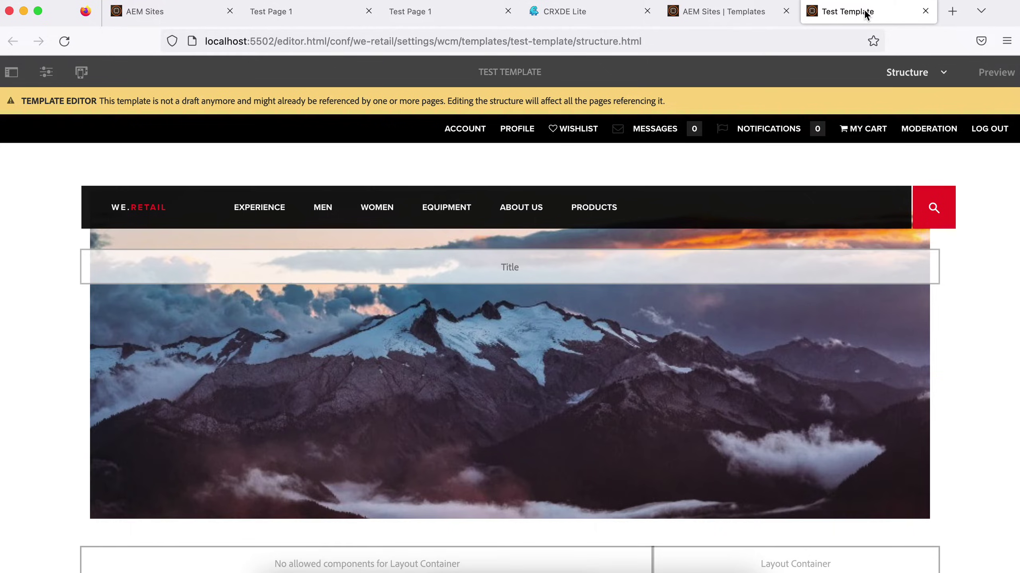
scroll(540, 246, down, 8)
scroll(538, 238, up, 8)
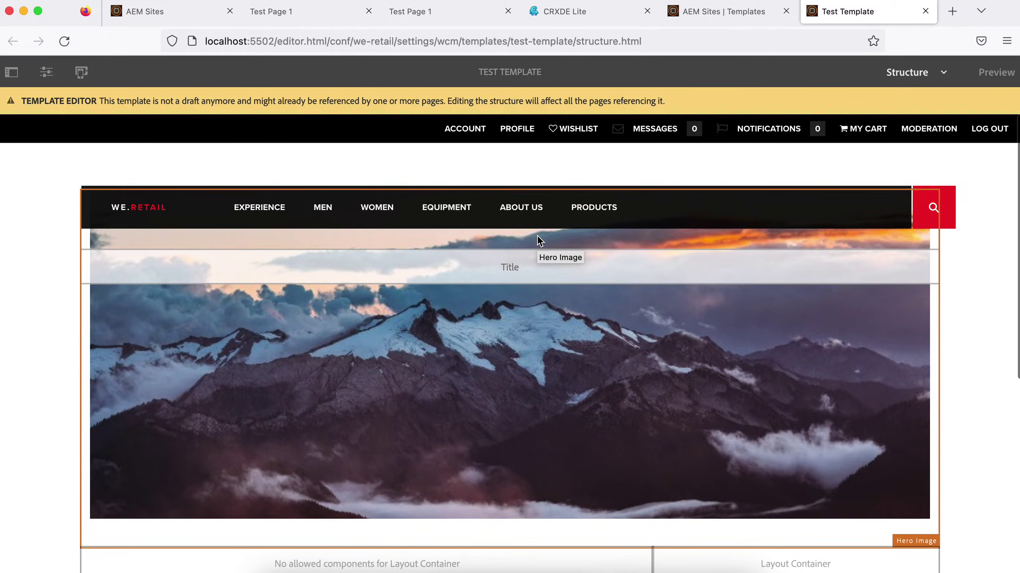
scroll(978, 391, down, 5)
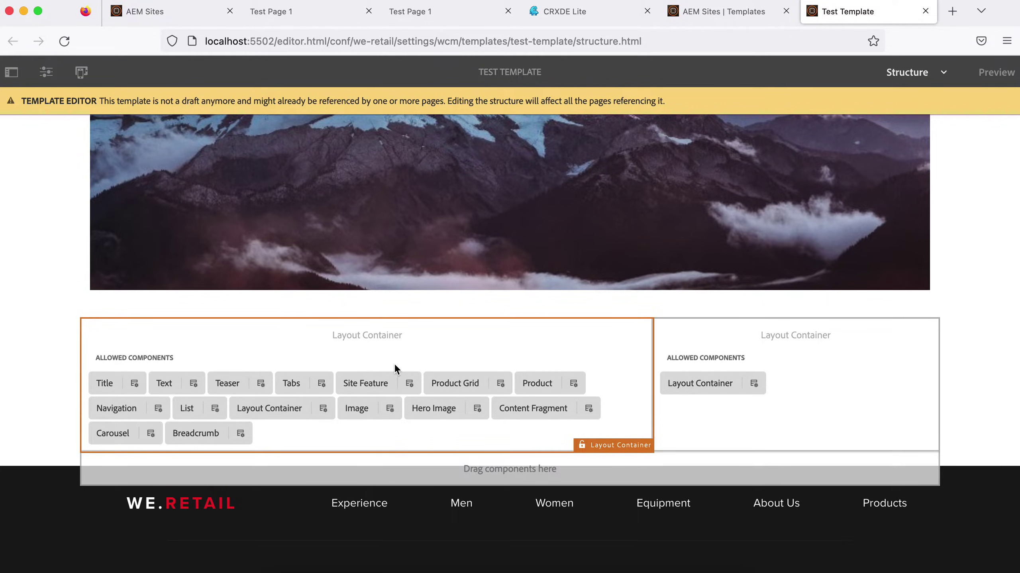
scroll(394, 362, down, 1)
click(319, 382)
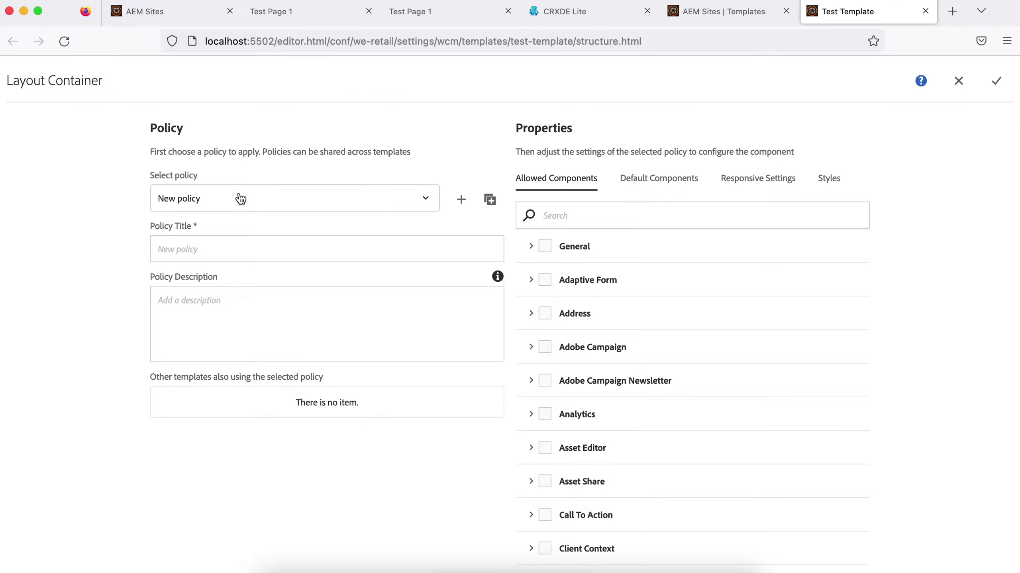
Create a new Layout Container policy titled Style_Container and save it
click(461, 200)
click(322, 200)
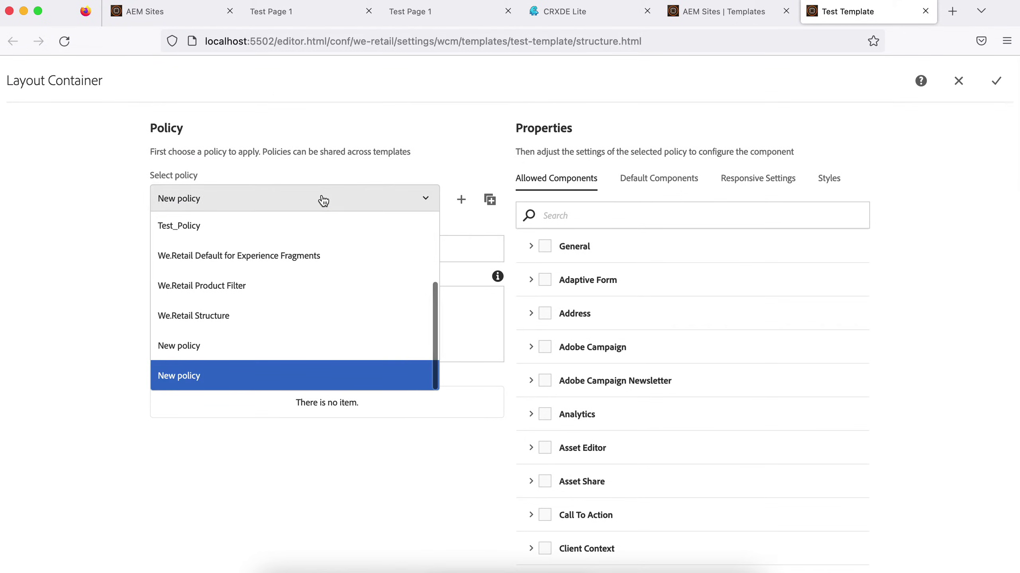
scroll(310, 207, down, 2)
click(269, 342)
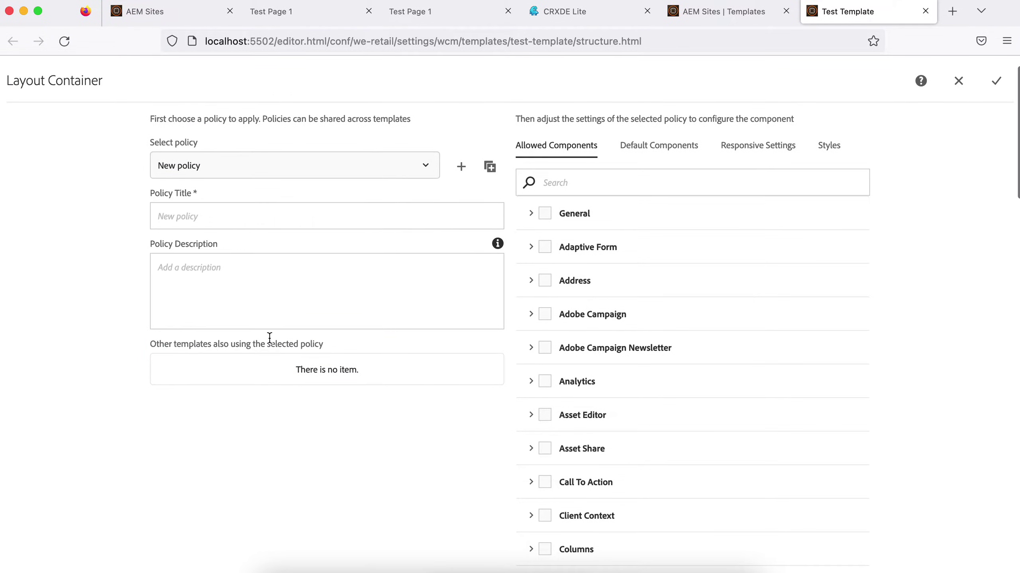
click(228, 216)
text(Style_Container)
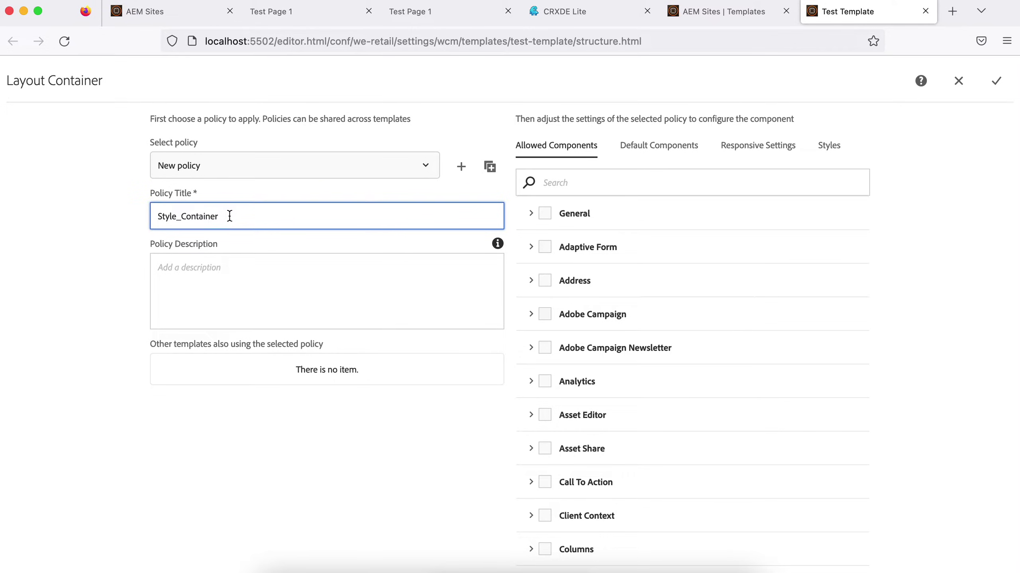
key(Return)
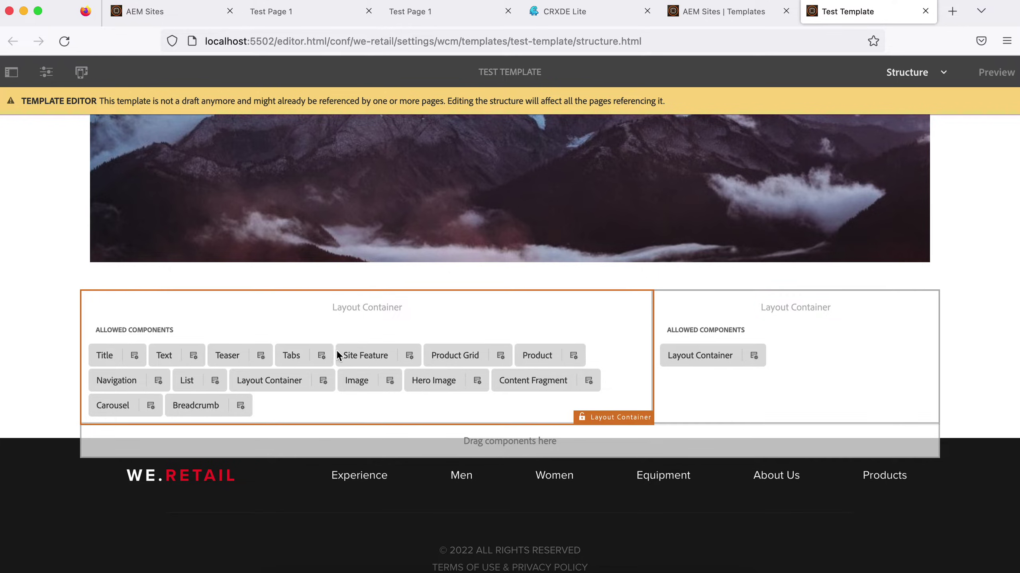
Add an allowed style group named Background Color to the Style_Container policy of the Layout Container component in the wider container
click(323, 382)
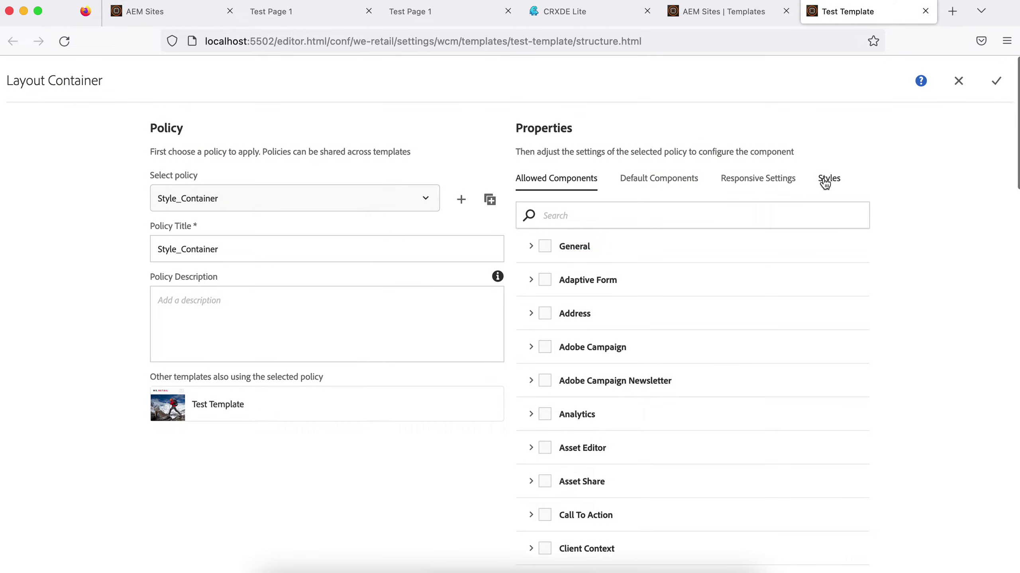
scroll(620, 334, down, 1)
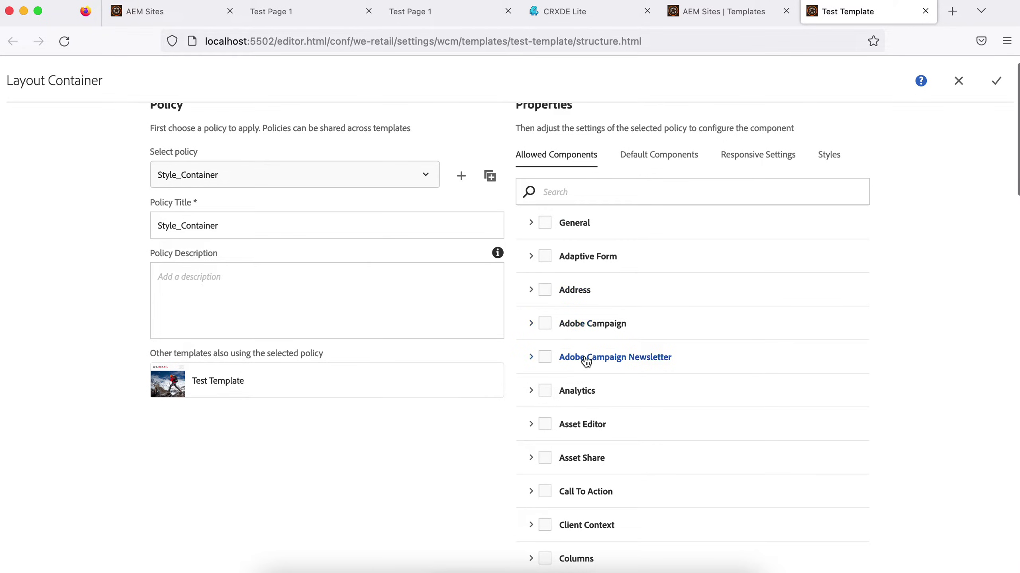
scroll(585, 358, down, 1)
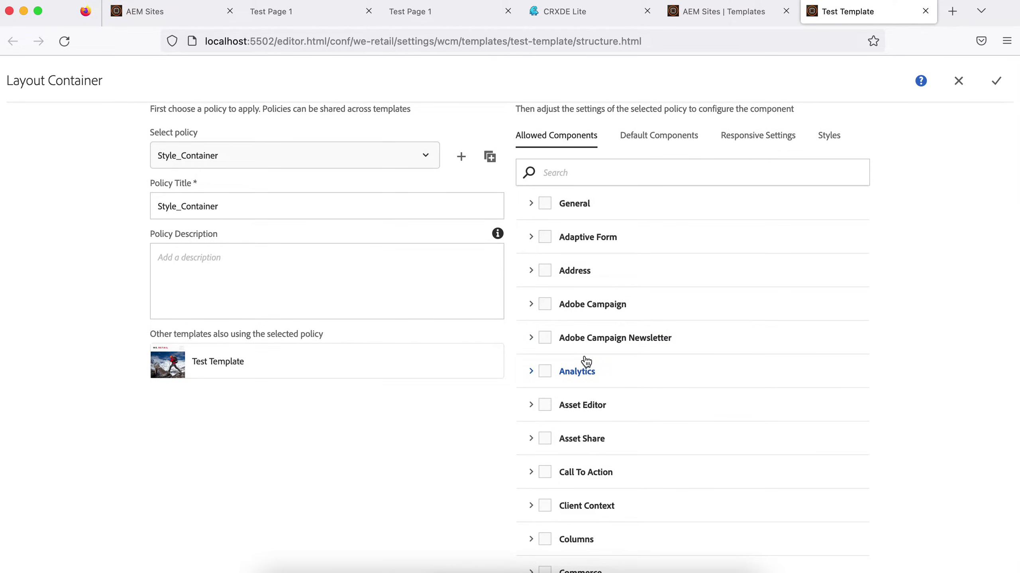
scroll(585, 358, up, 1)
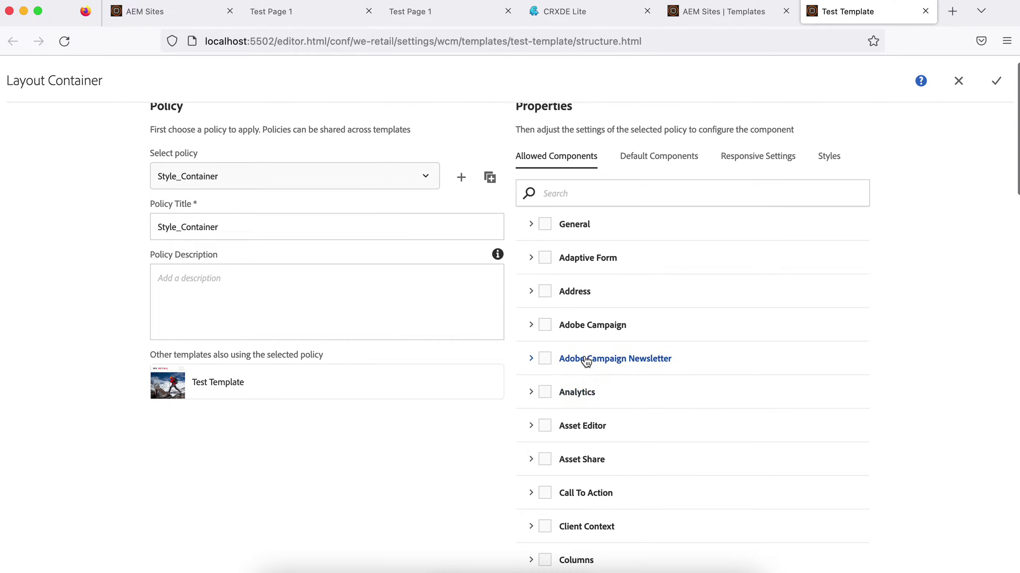
click(833, 161)
click(541, 332)
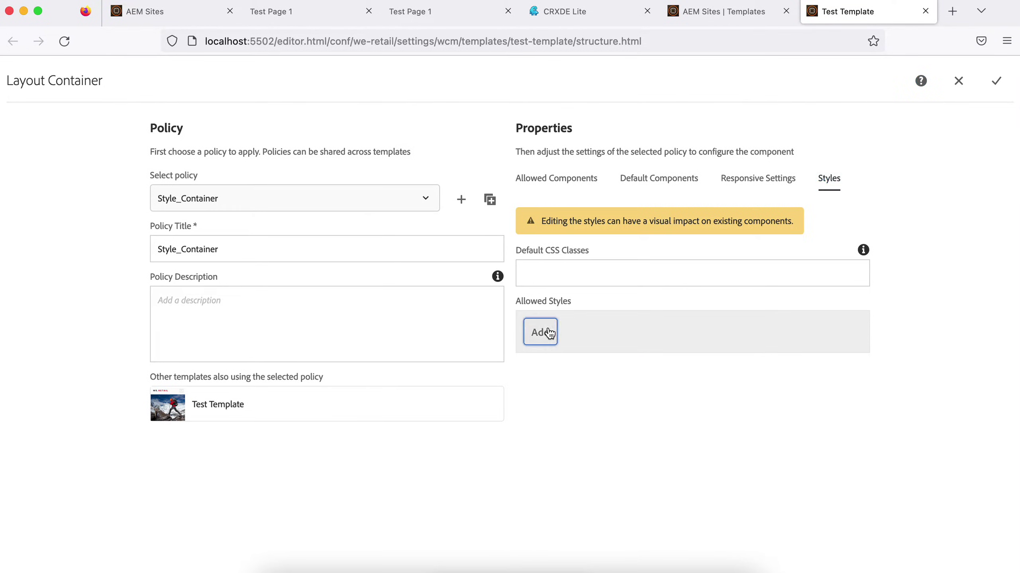
click(550, 333)
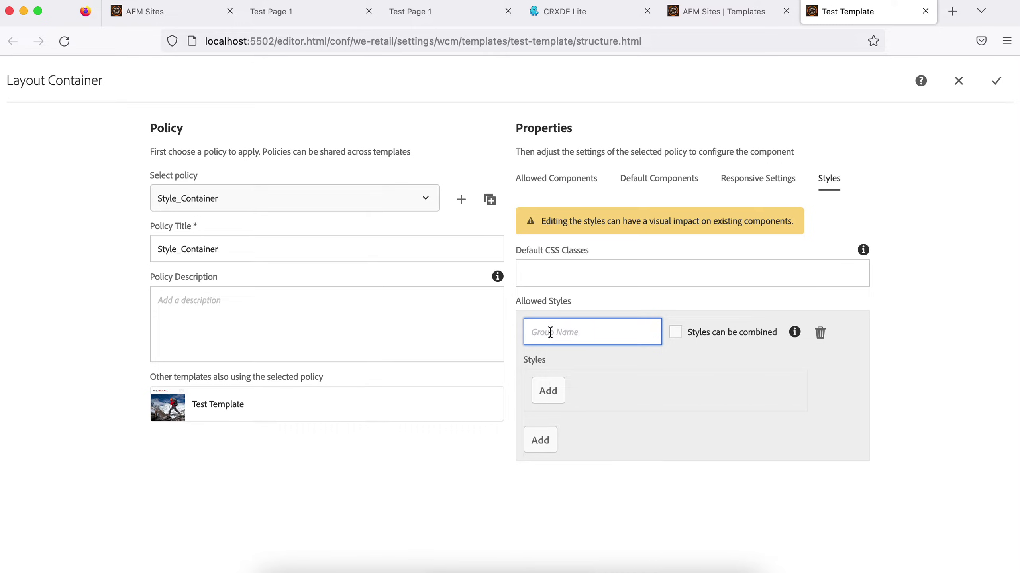
text(Back)
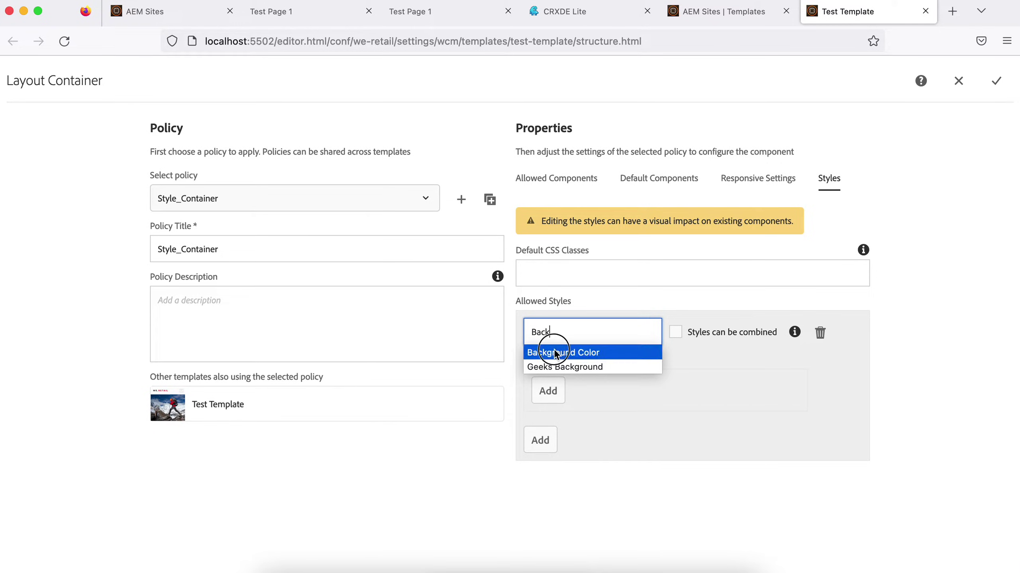
click(555, 353)
Add styles Container Orange (container-orange) and Container Yellow (container-yellow) to the Background Color group and save the policy
click(548, 390)
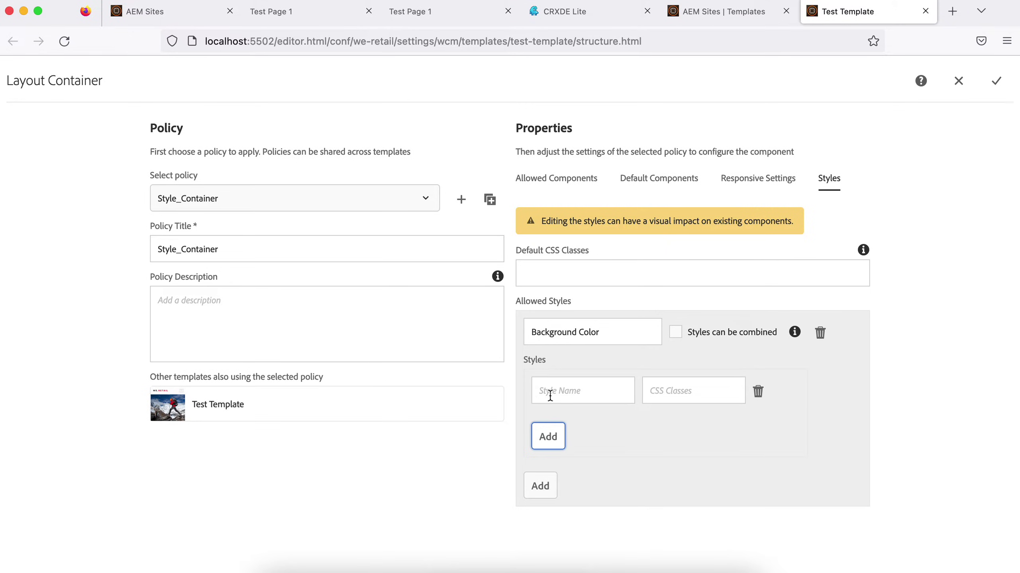
click(561, 396)
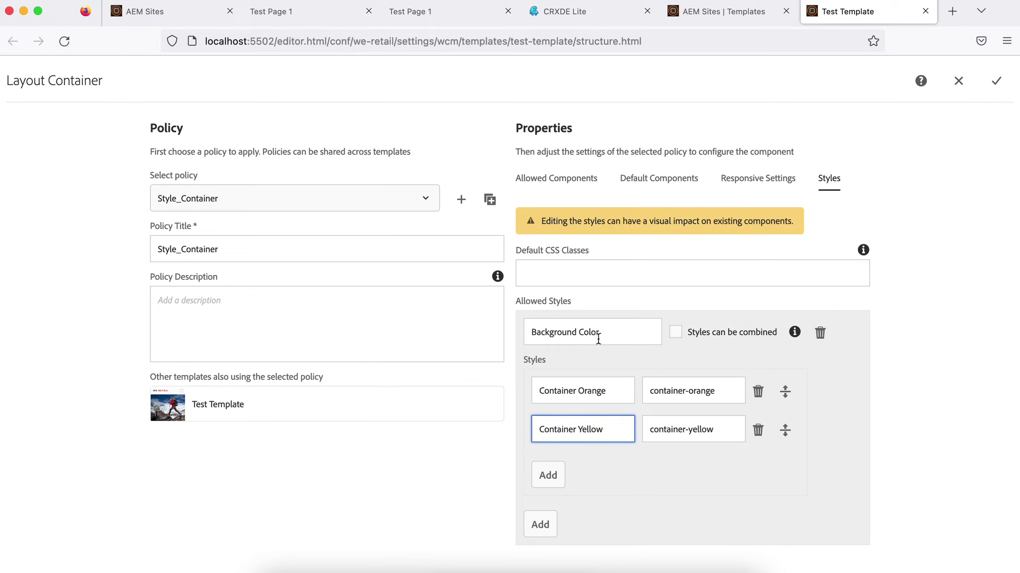
click(995, 82)
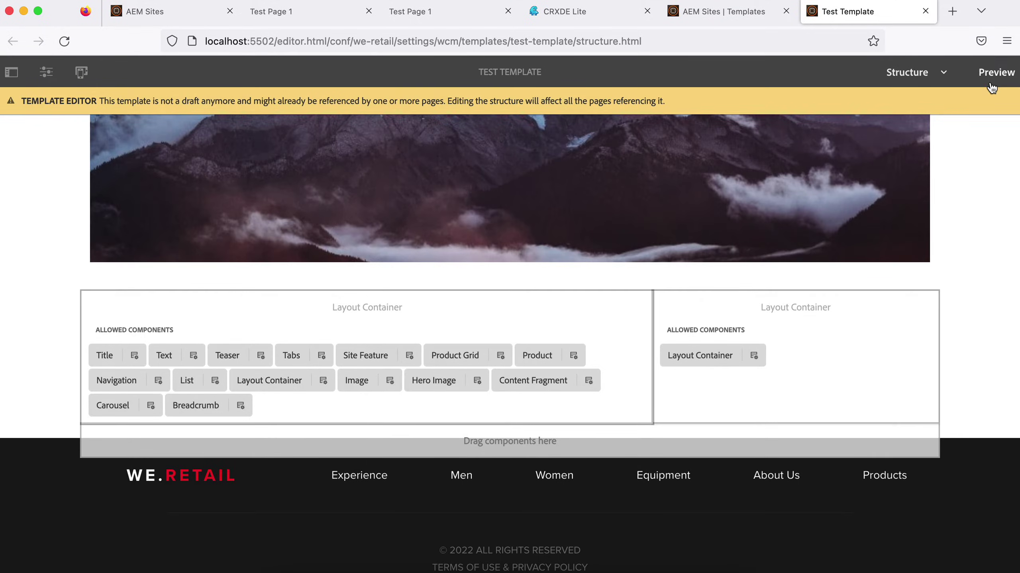
Reload Test Page 1, preview Container Orange on the nested Layout Container, and apply the Container Yellow style
click(277, 12)
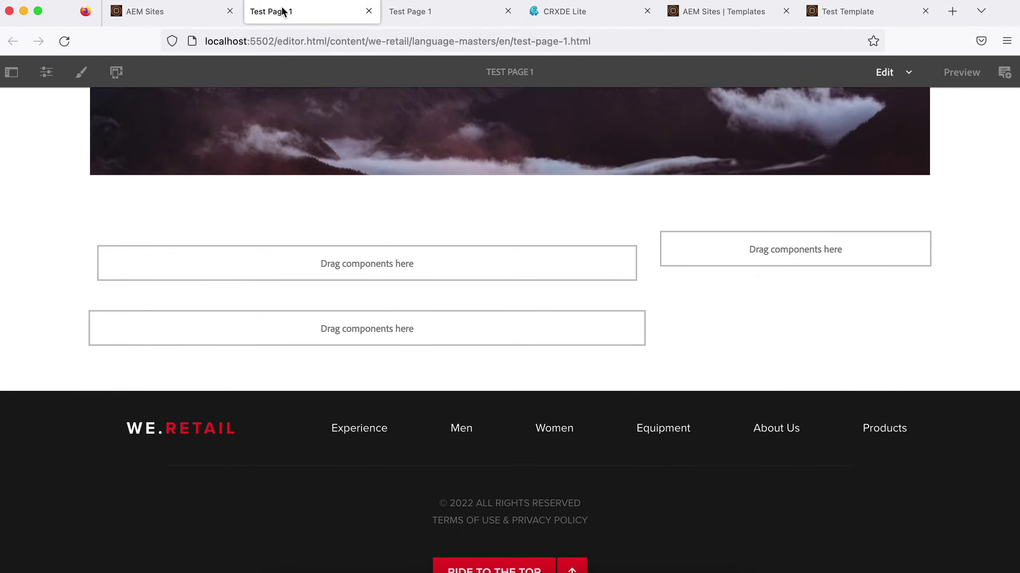
click(62, 42)
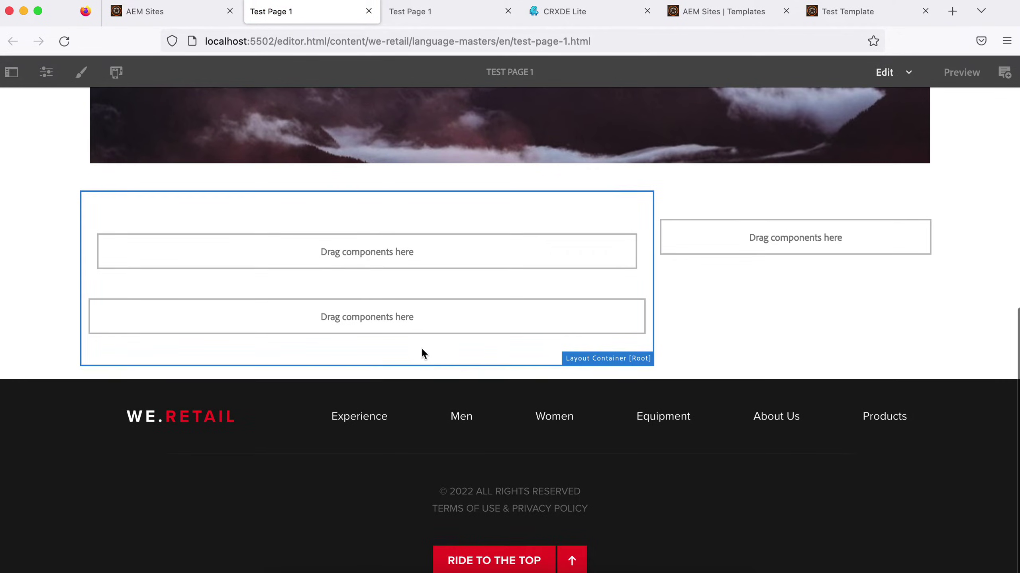
click(426, 287)
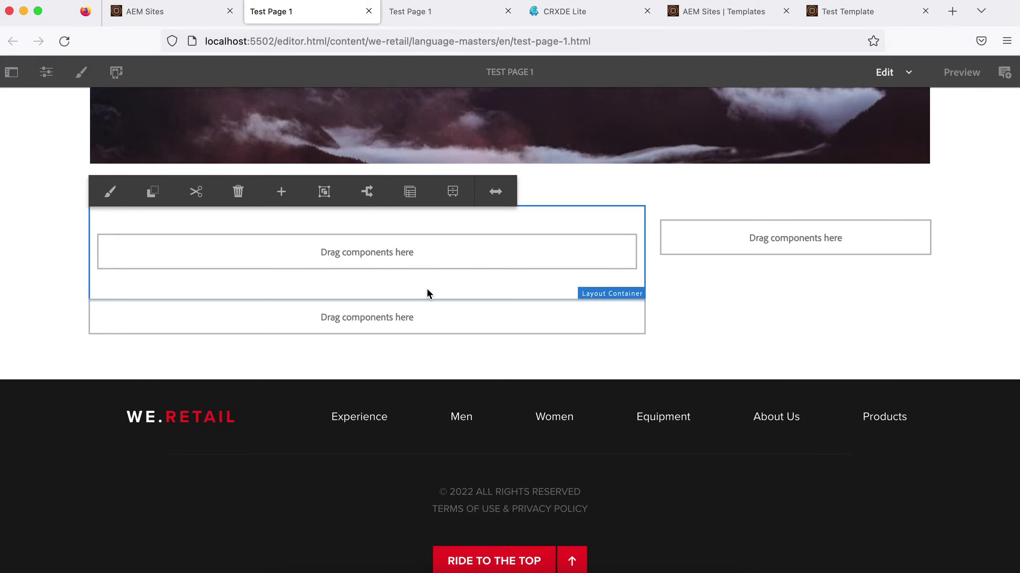
click(109, 194)
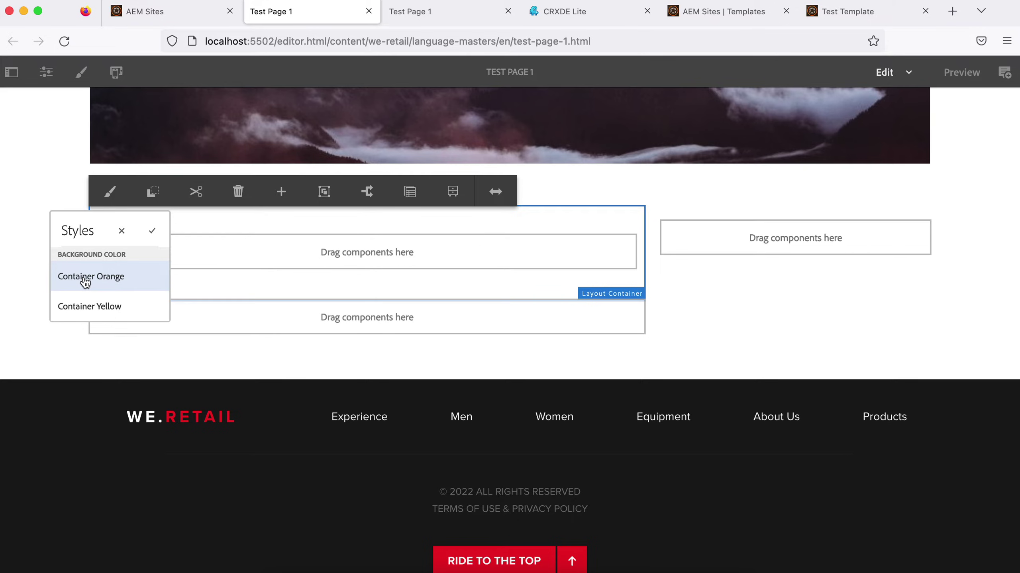
click(86, 281)
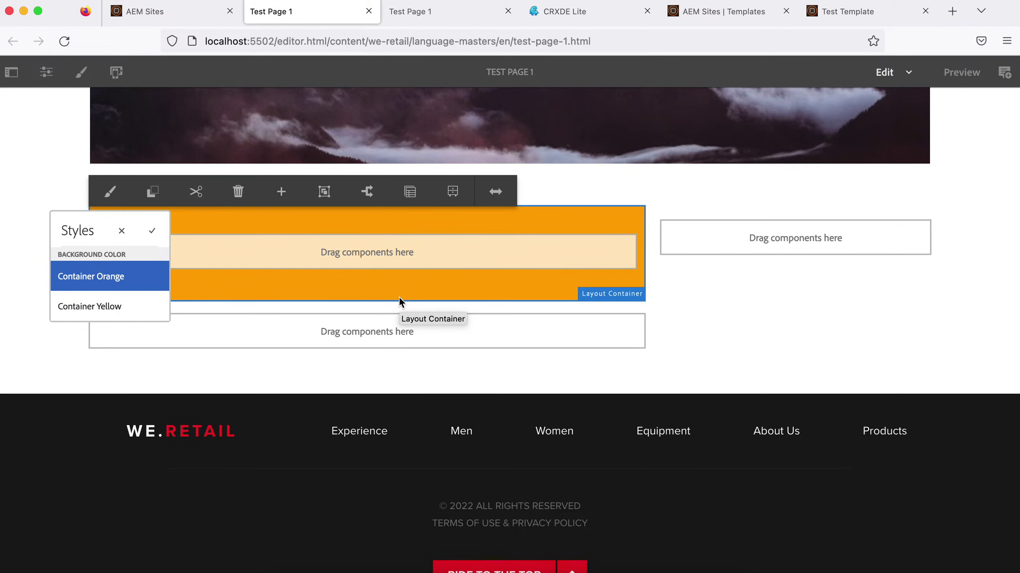
click(86, 307)
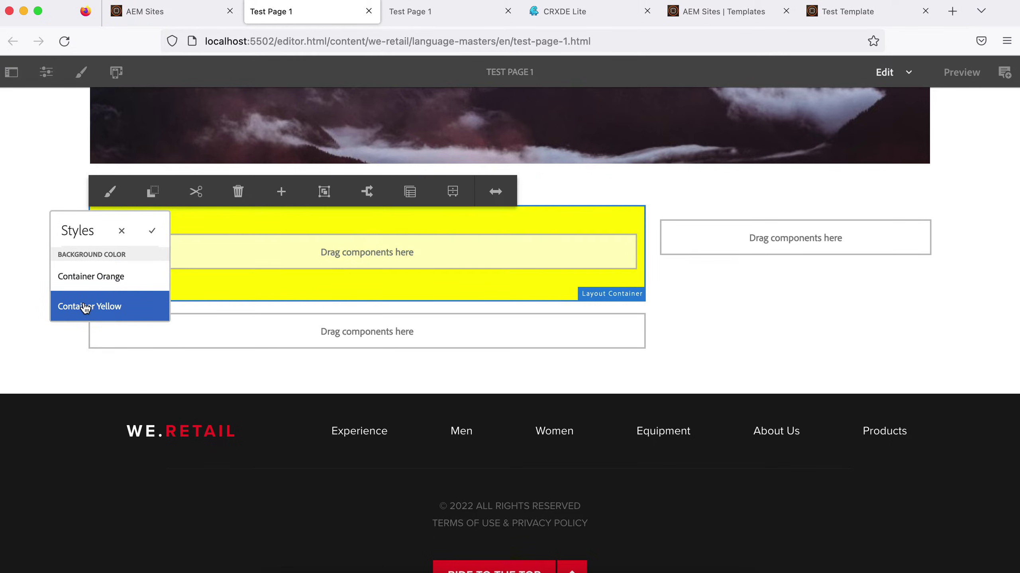
click(152, 230)
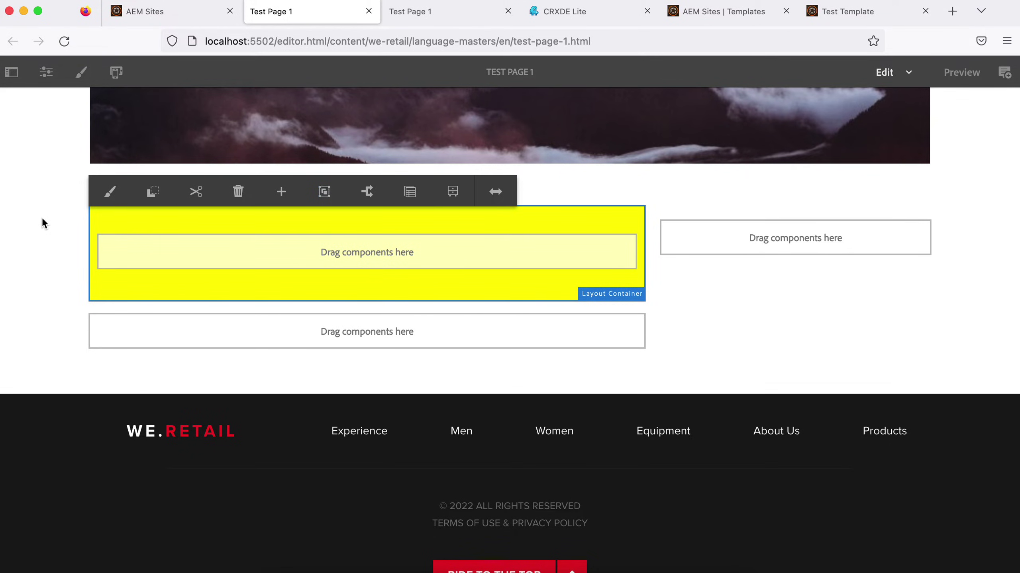
Alternate the nested Layout Container's style selection between Container Orange and Container Yellow, ending on Container Yellow
click(110, 192)
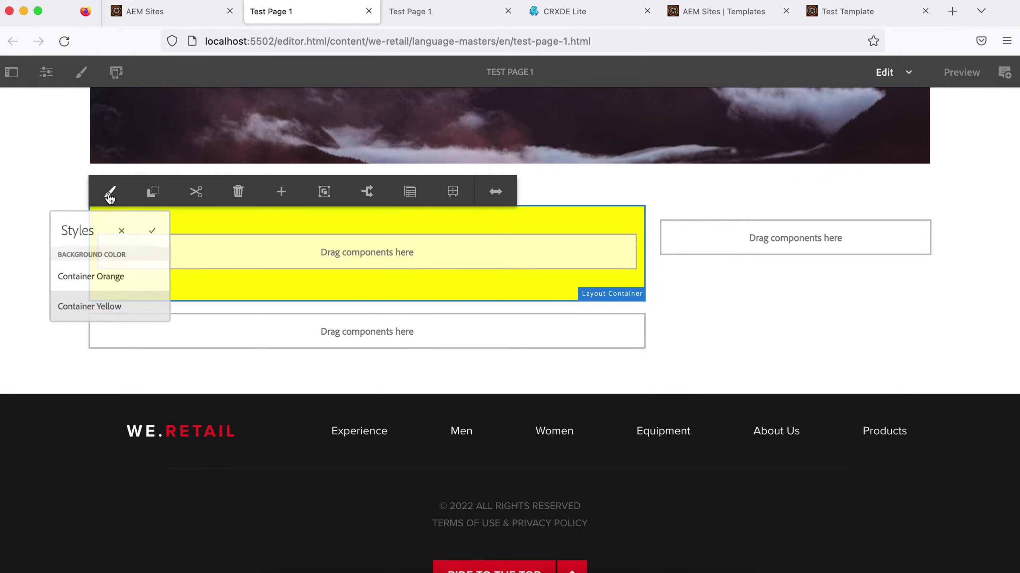
click(100, 281)
click(100, 305)
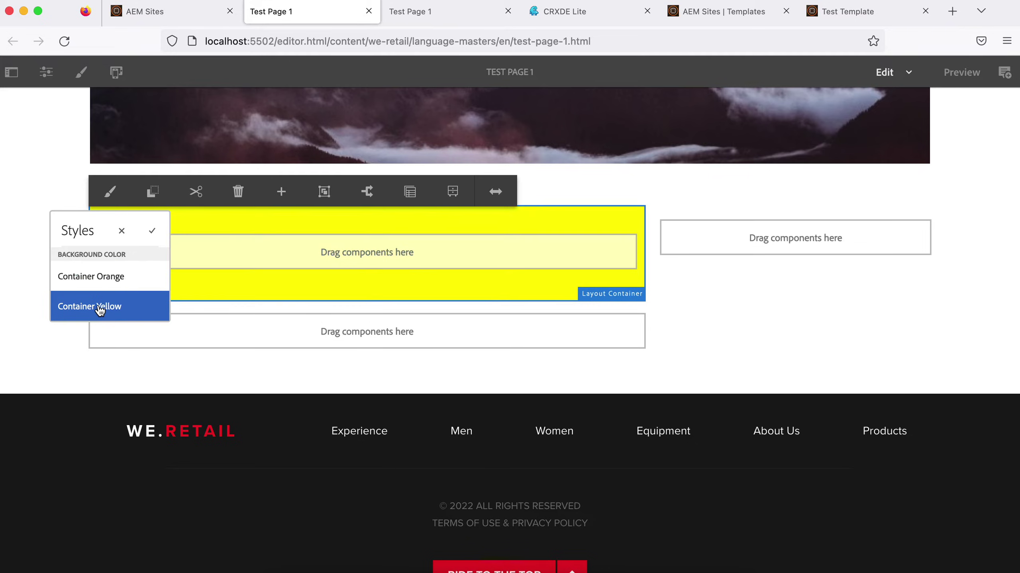
click(101, 282)
click(100, 305)
click(100, 282)
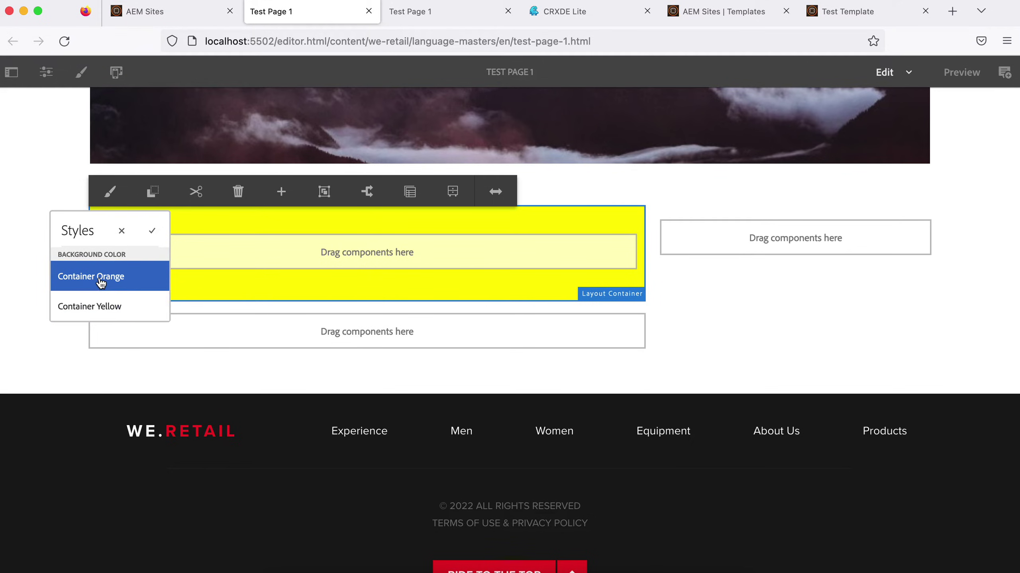
click(100, 305)
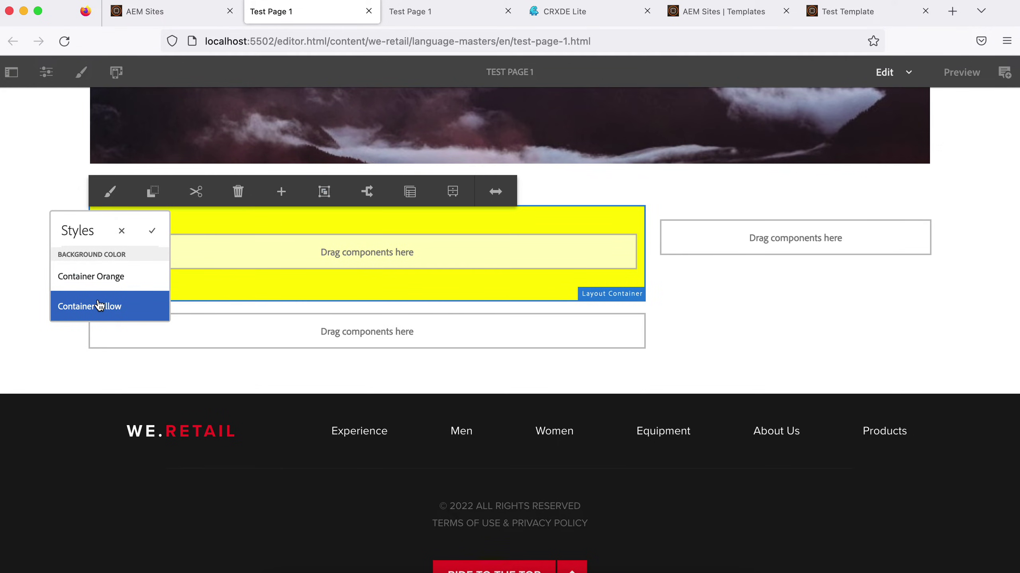
Allow styles to be combined for the Background Color group in the Test Template's Style_Container policy
click(858, 16)
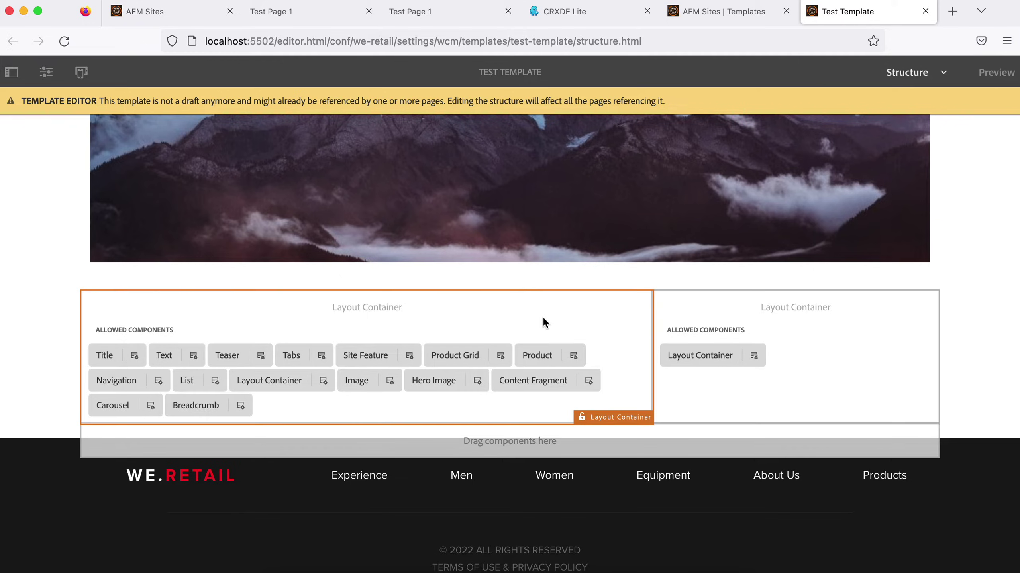
click(322, 380)
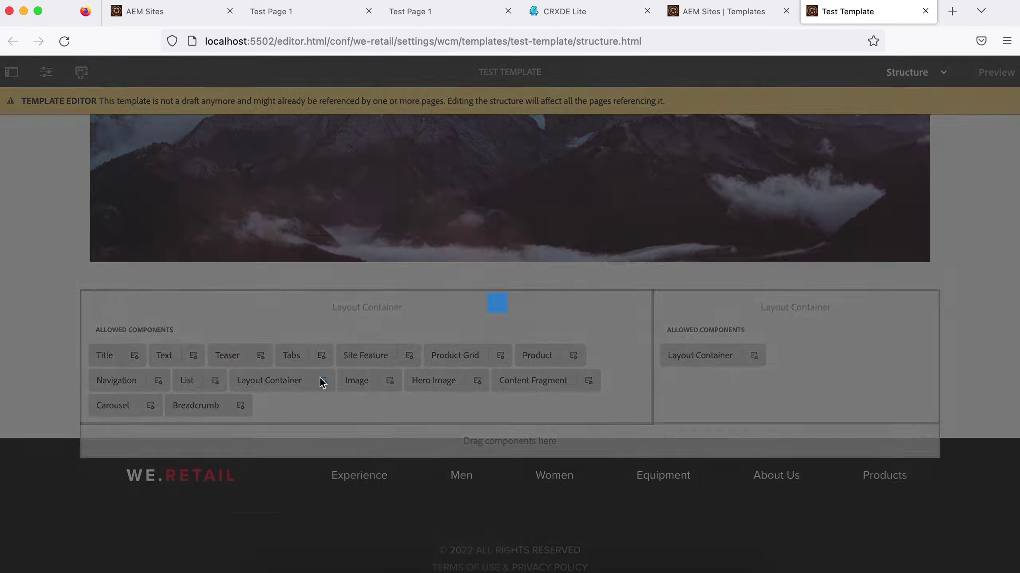
click(829, 178)
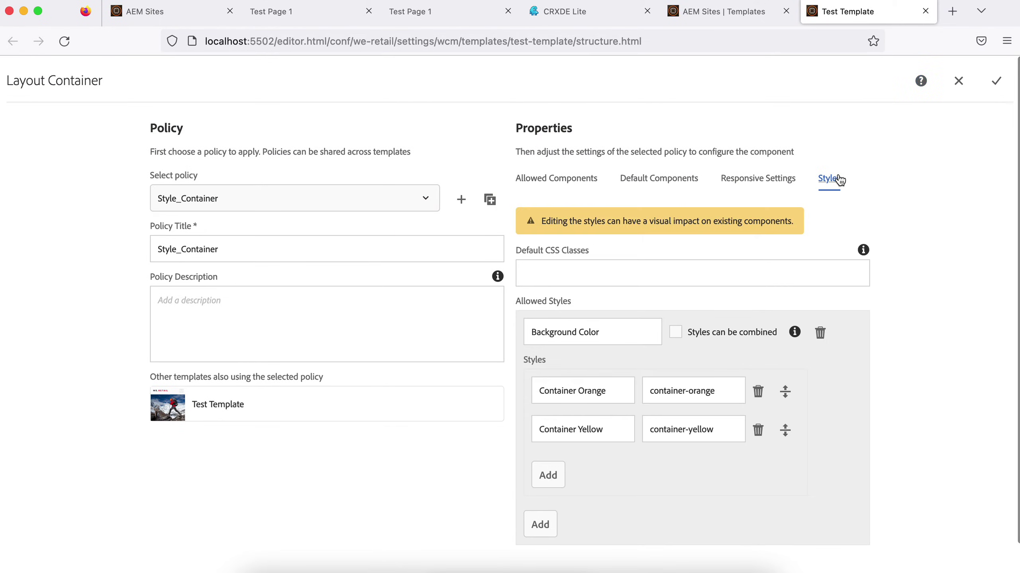
scroll(865, 334, down, 2)
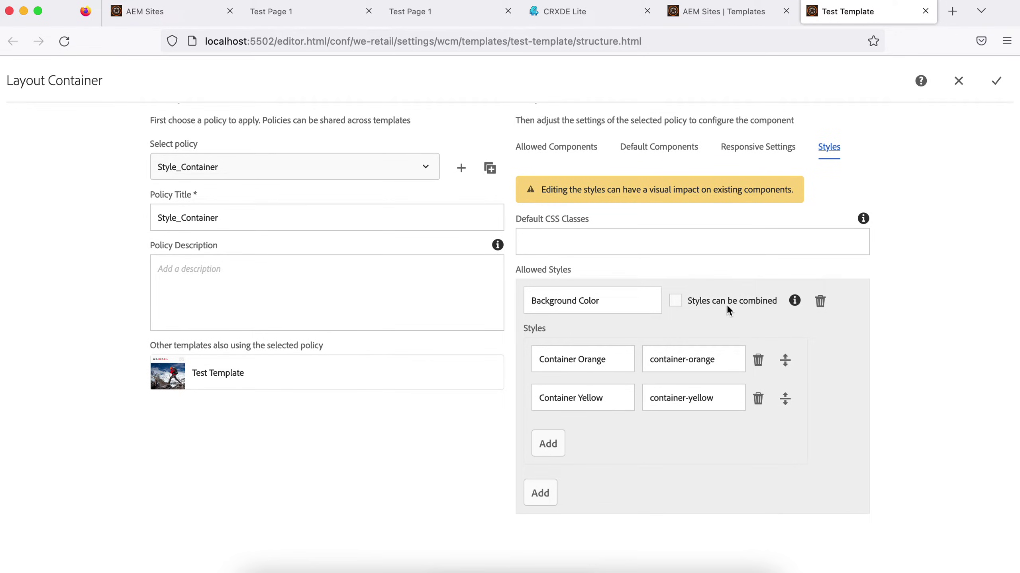
click(677, 303)
Add a Text Color style group with styles Text Black (container-txt-black) and Text Blue (container-txt-blue)
click(543, 494)
scroll(681, 408, down, 2)
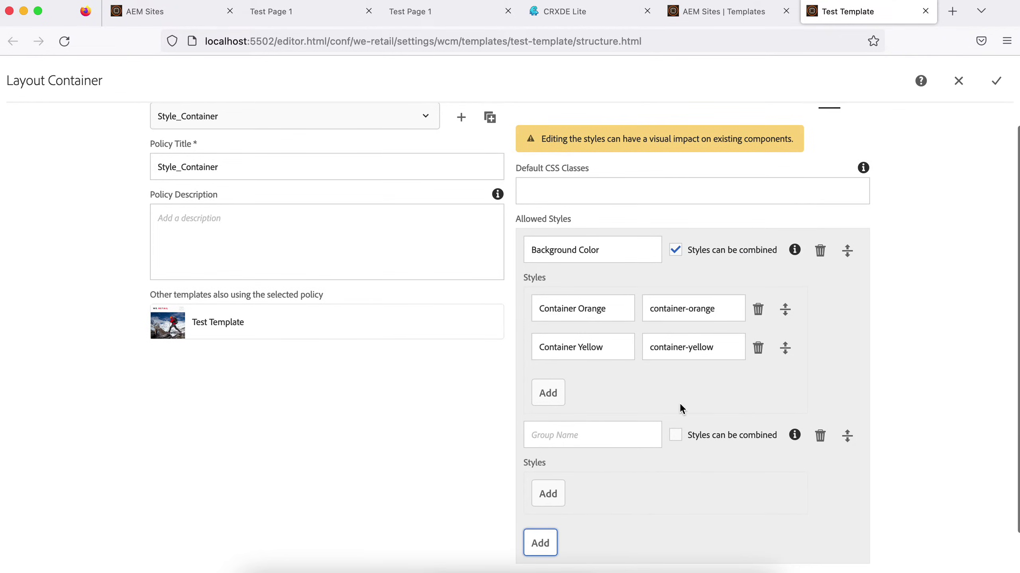
click(594, 434)
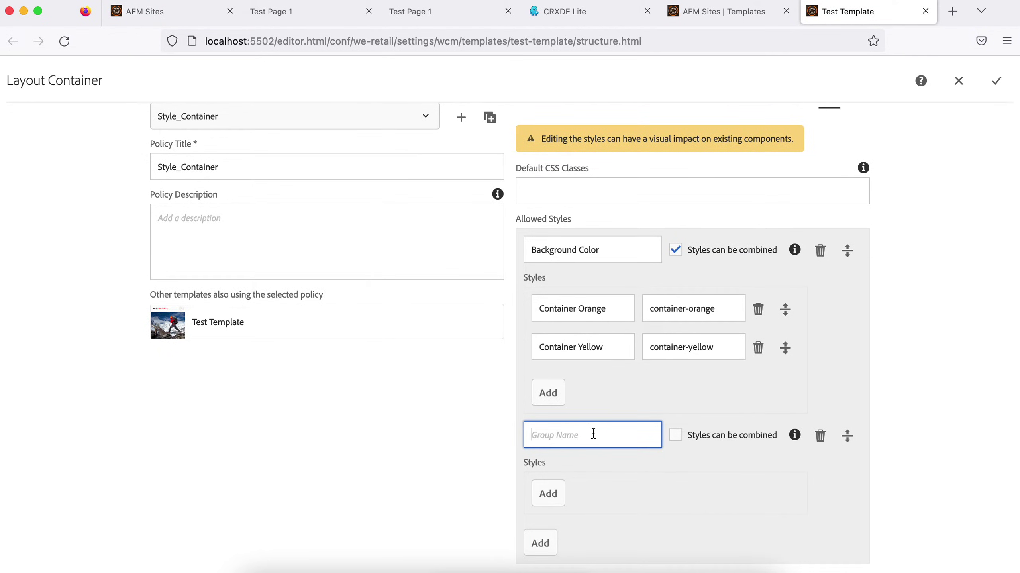
text(Text Color)
click(547, 502)
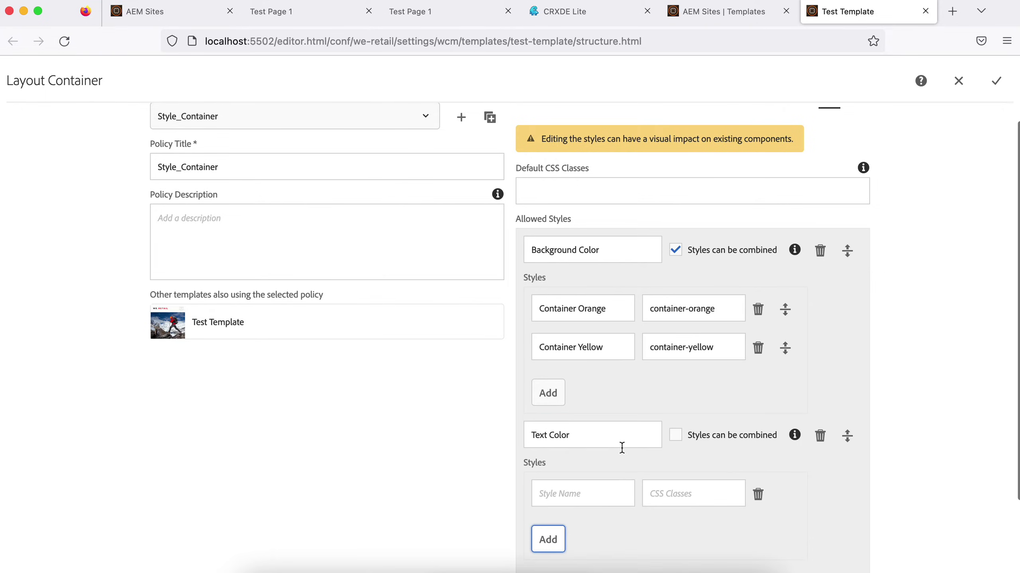
scroll(620, 445, down, 1)
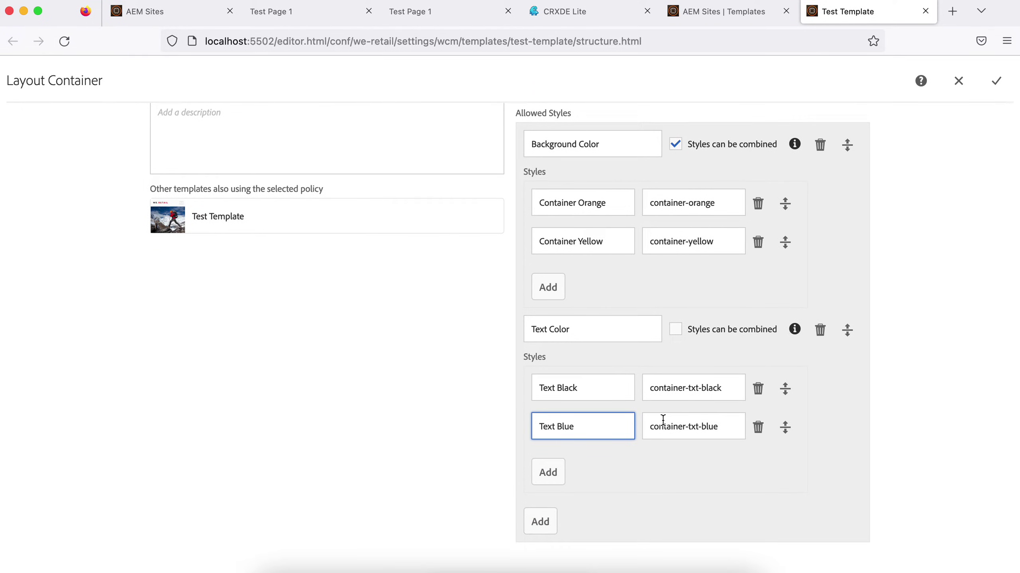
Allow the We.Retail, We.Retail Commerce and We.Retail Form component groups in the Style_Container policy and save it
scroll(599, 407, up, 1)
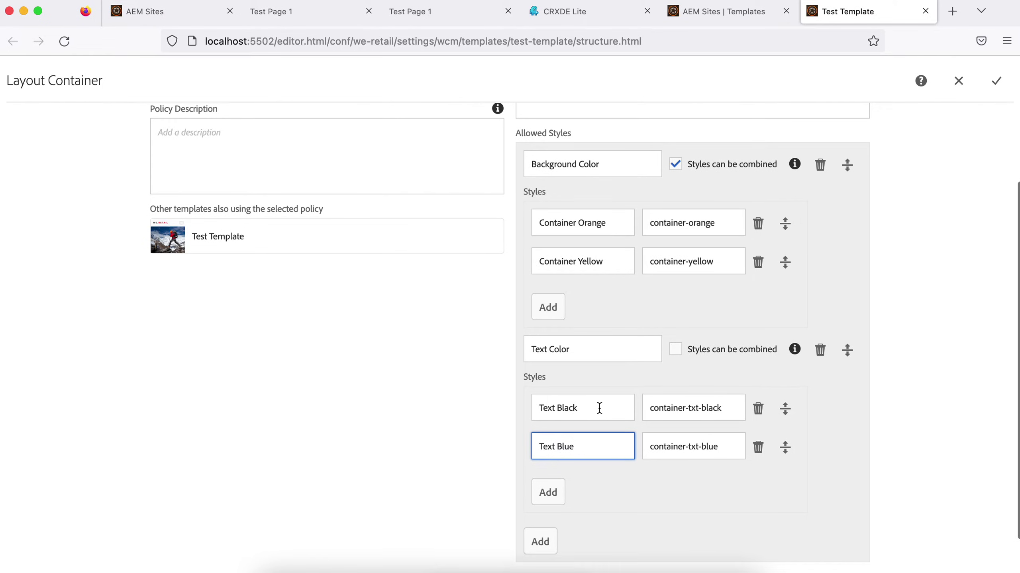
scroll(599, 407, up, 5)
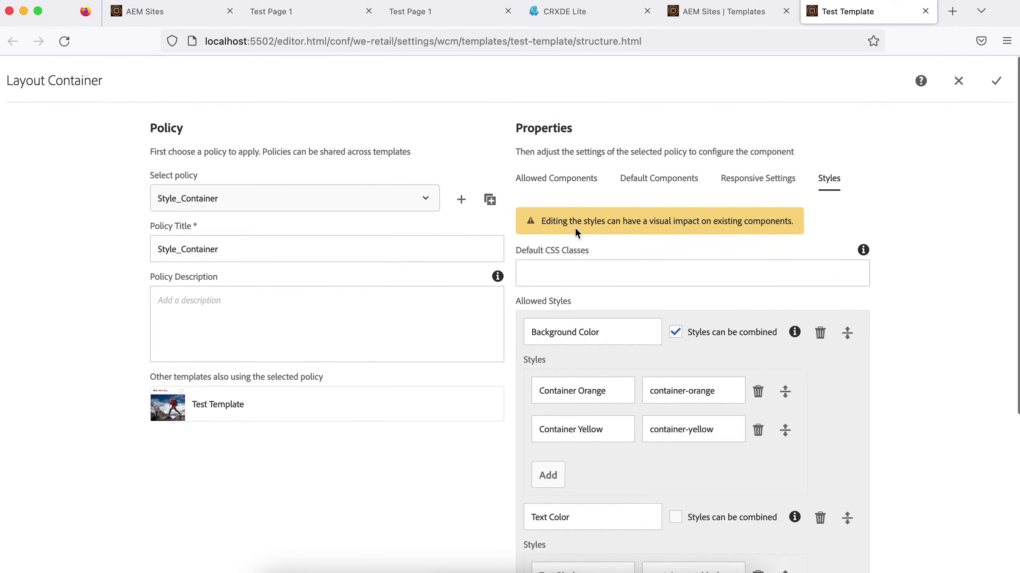
click(561, 181)
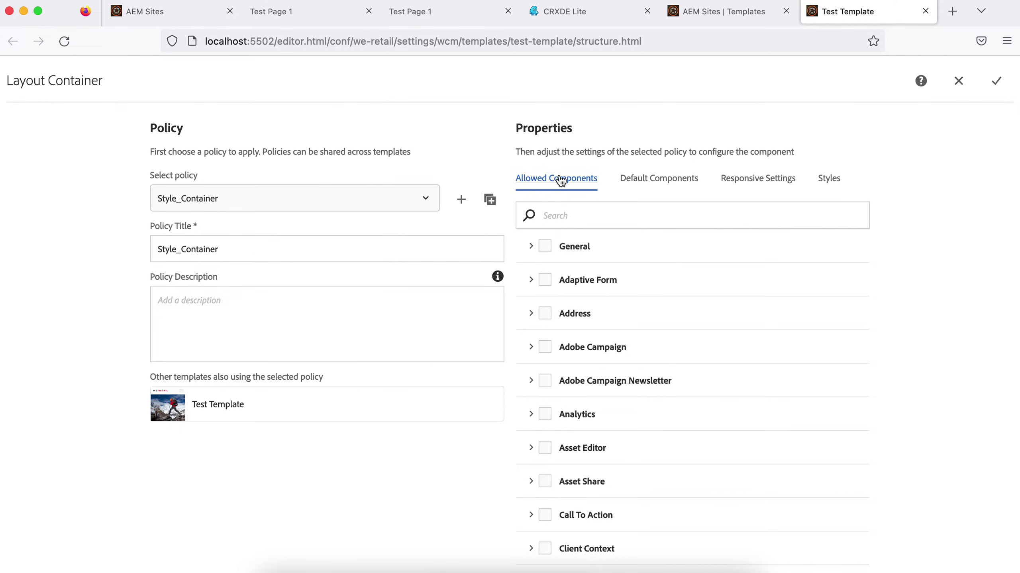
scroll(655, 334, down, 1)
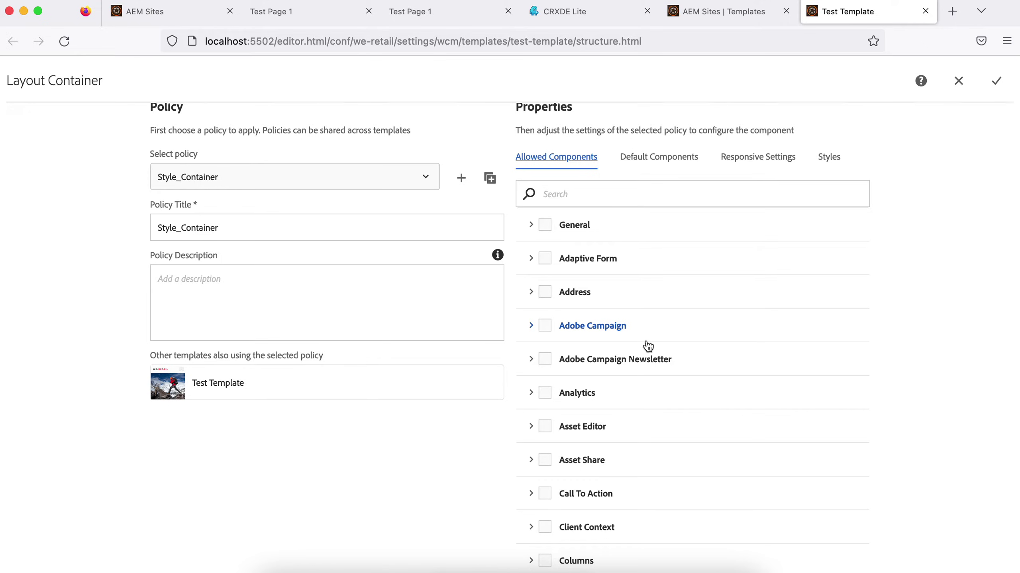
scroll(648, 345, down, 1)
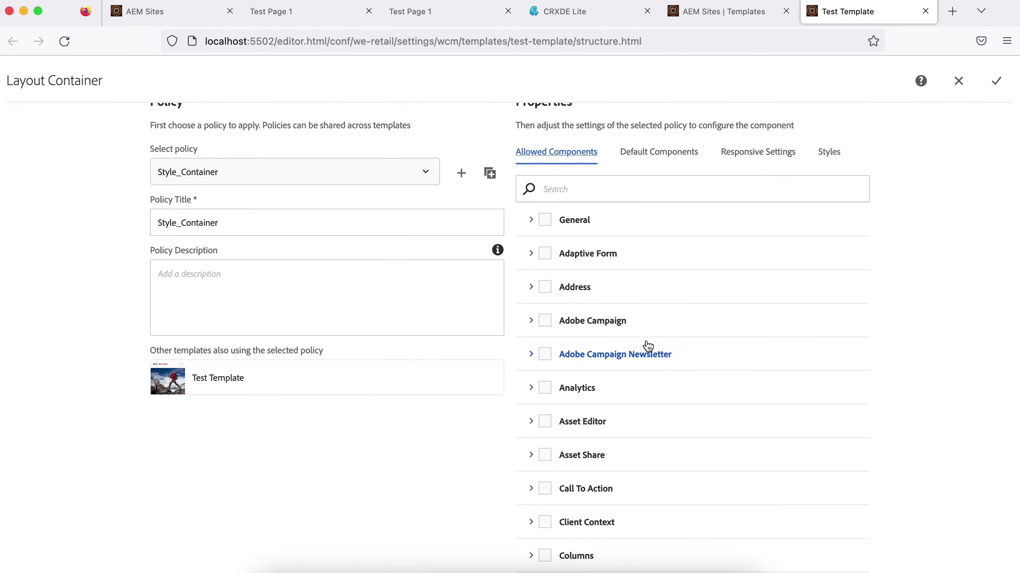
scroll(647, 346, down, 20)
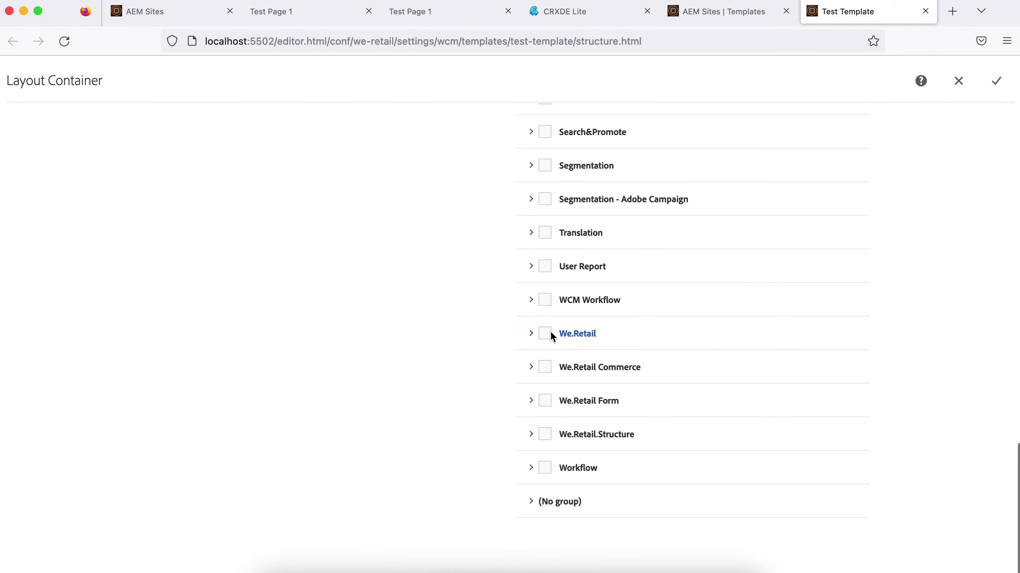
click(545, 333)
click(554, 371)
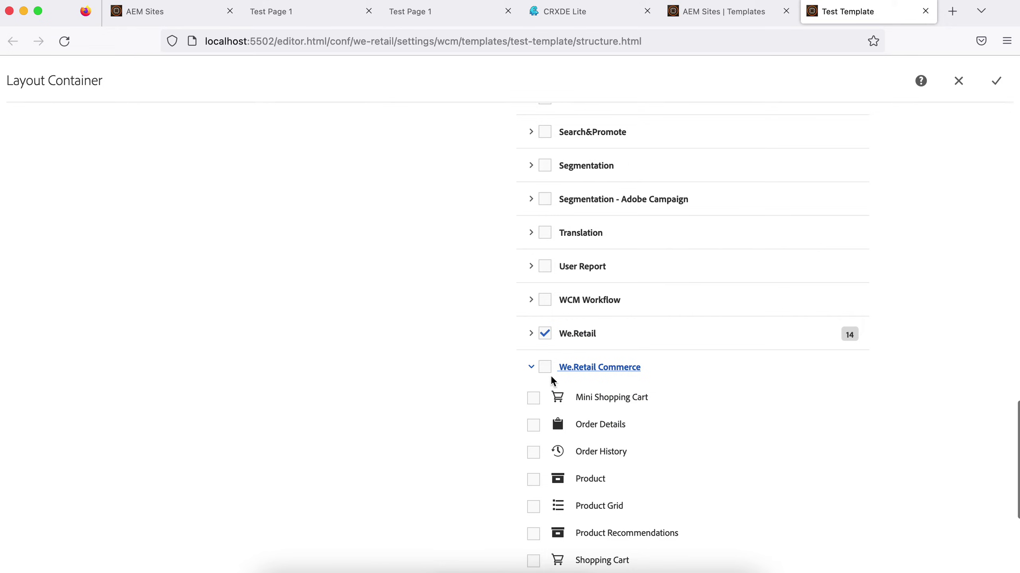
click(548, 373)
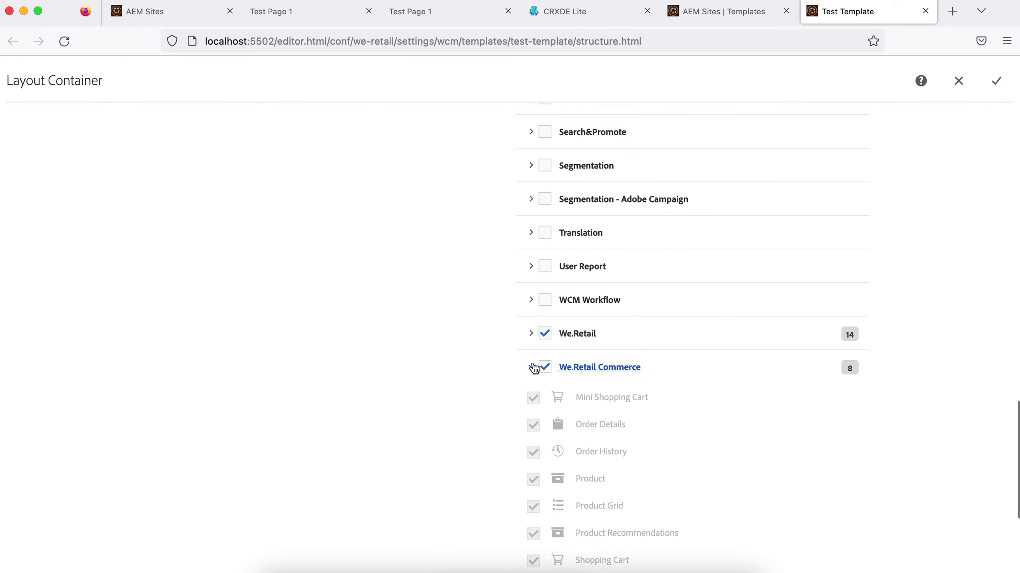
click(531, 367)
click(545, 400)
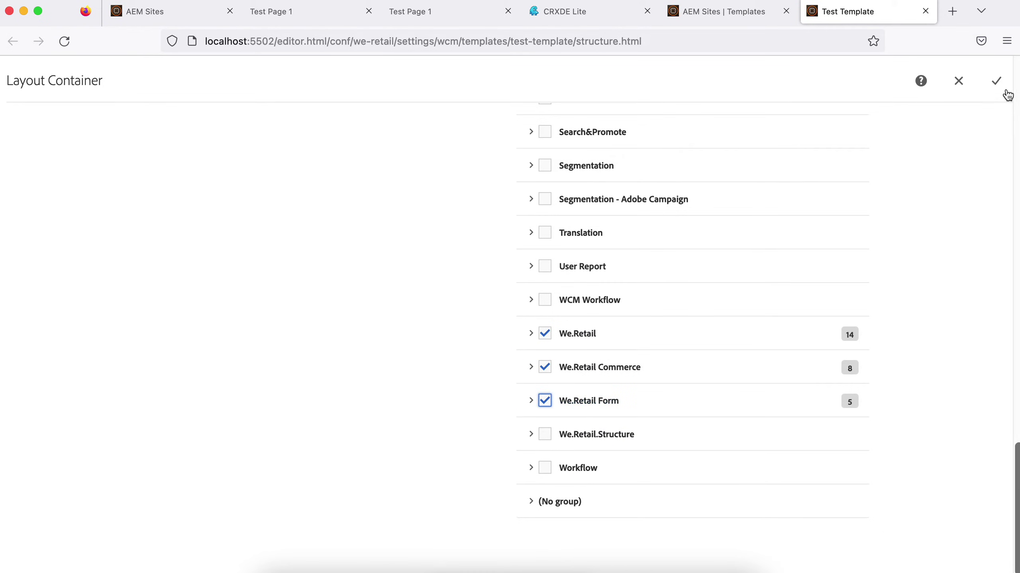
click(997, 81)
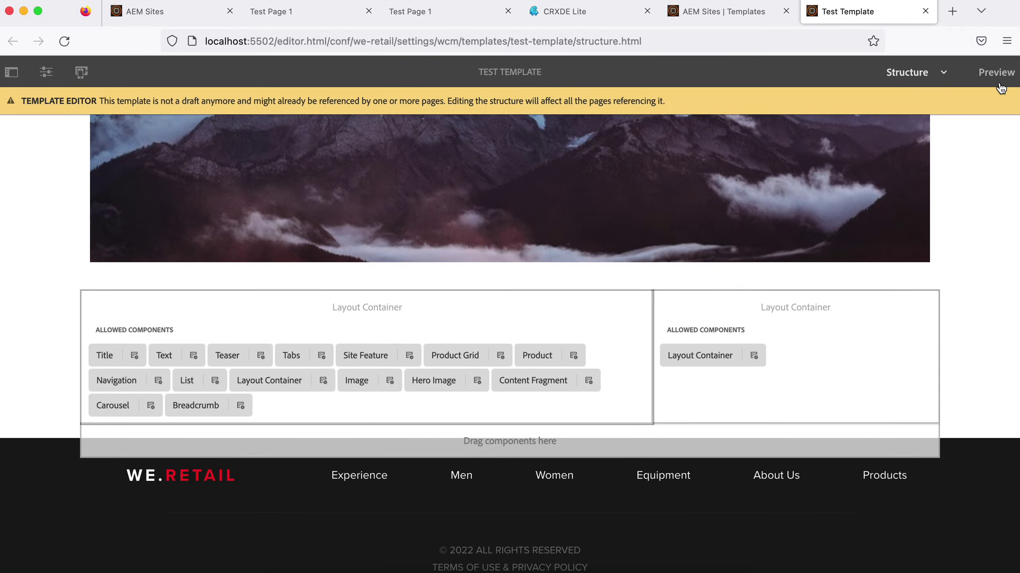
Reload Test Page 1 in the editor and apply Text Black together with Container Yellow to the nested Layout Container
click(315, 12)
click(64, 42)
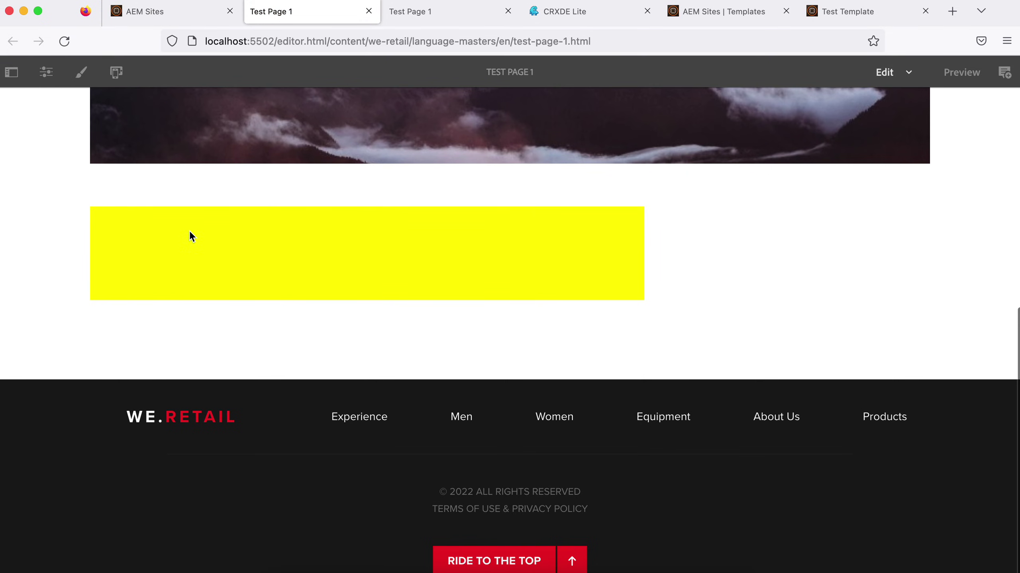
click(140, 221)
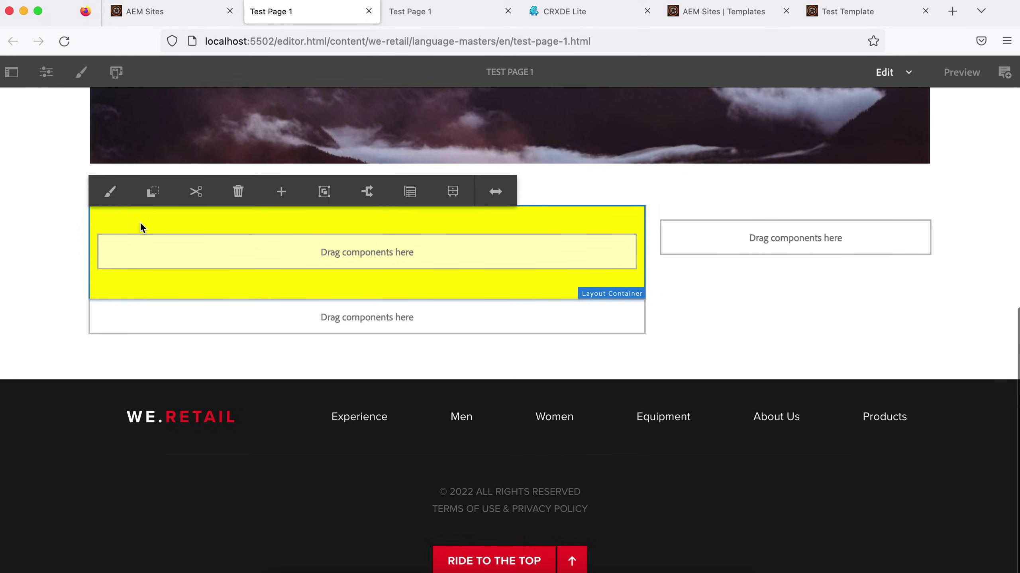
click(119, 195)
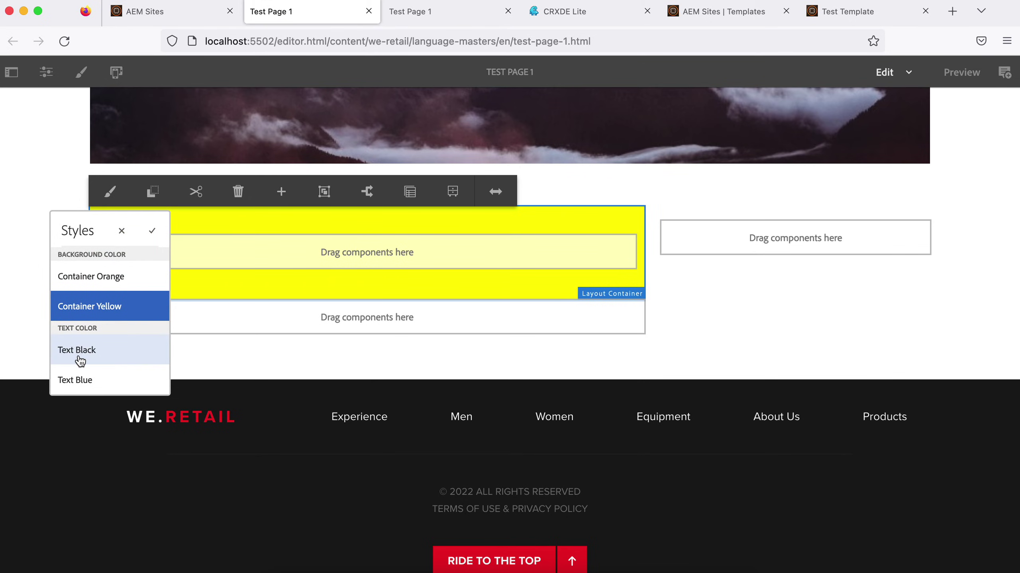
click(104, 281)
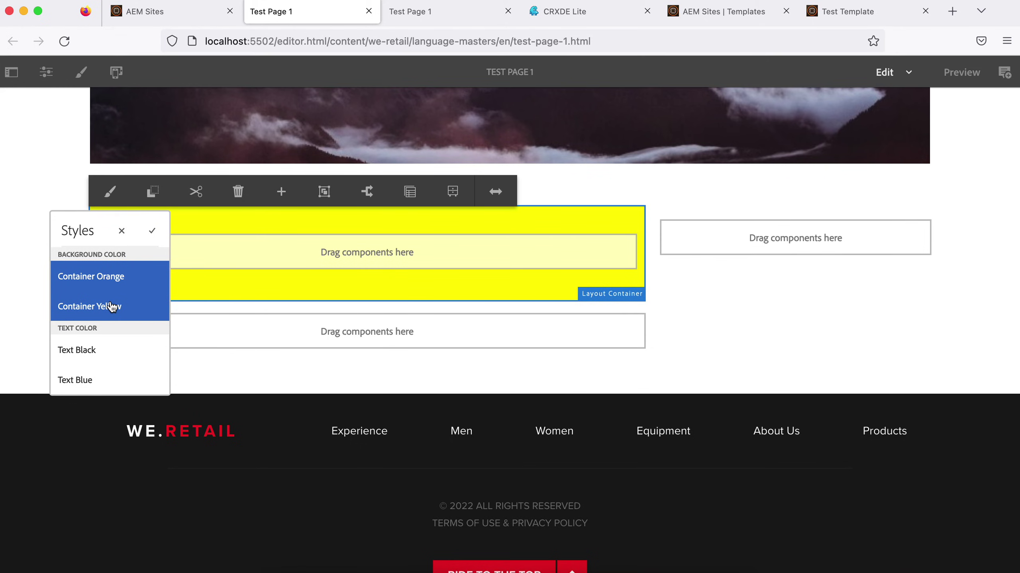
click(101, 353)
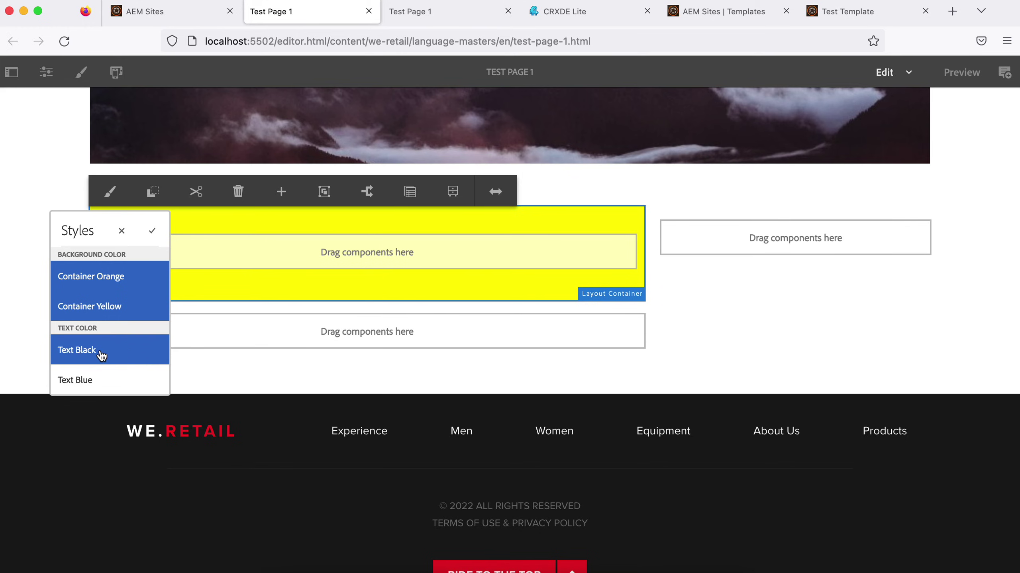
click(107, 277)
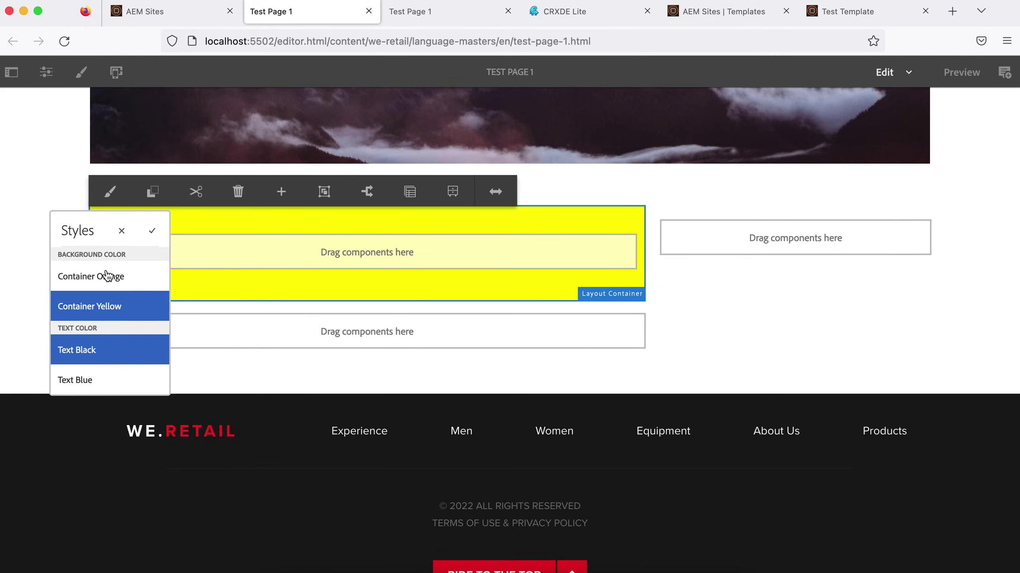
click(154, 233)
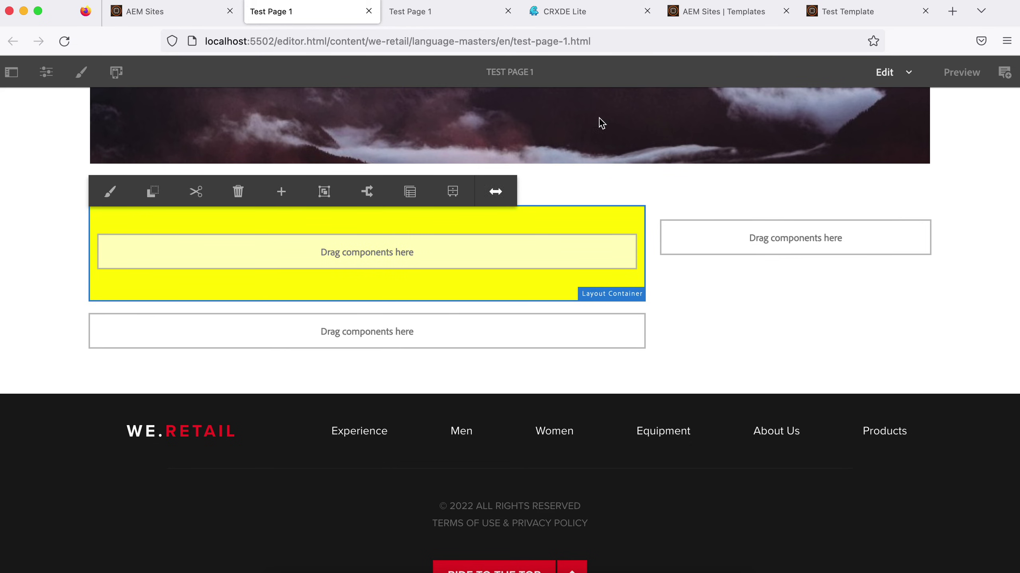
Reload the wcmmode=disabled view of Test Page 1, enlarge its page area to check the container, and return to the page editor
click(436, 12)
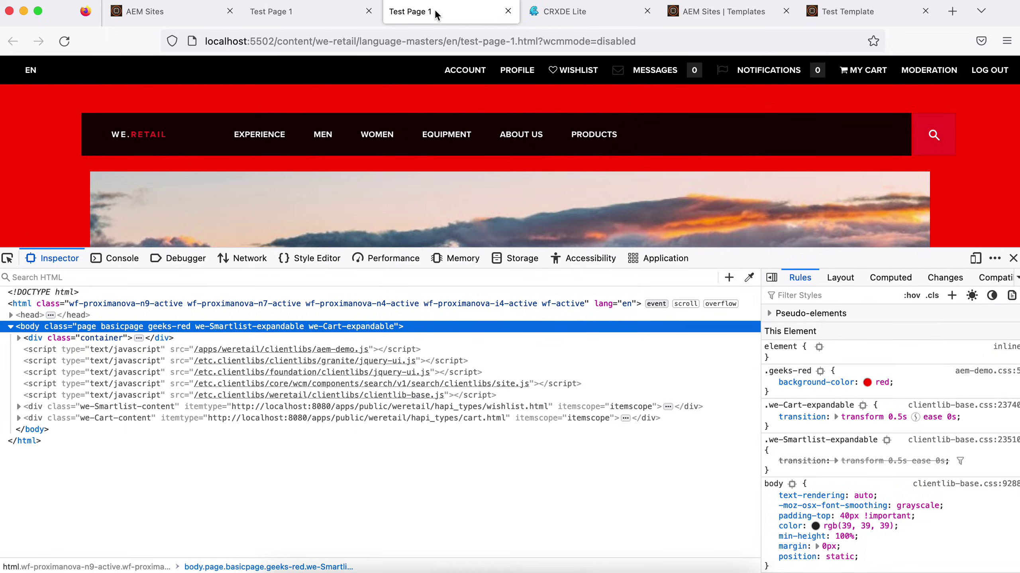
click(64, 41)
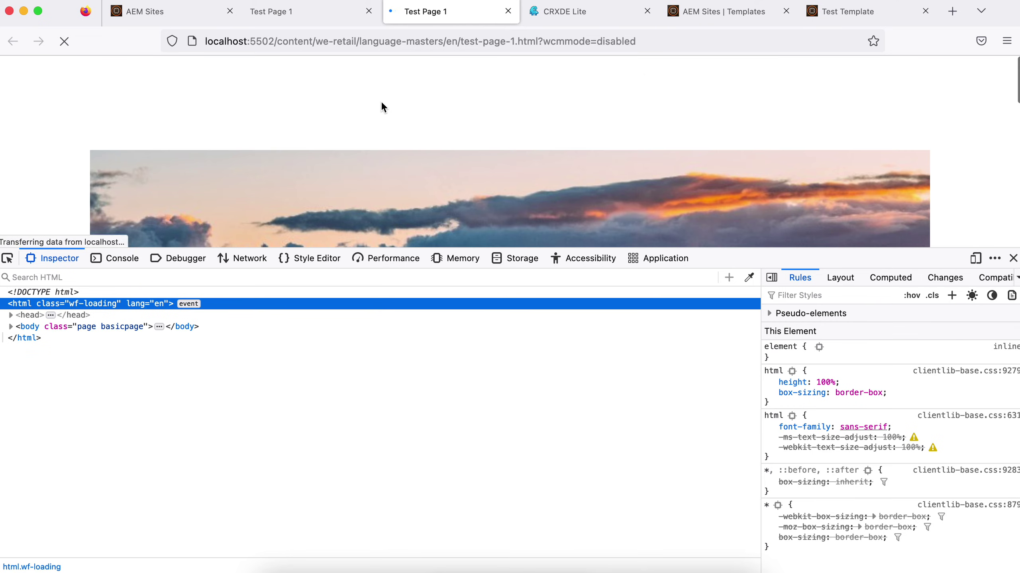
drag(816, 247, 813, 386)
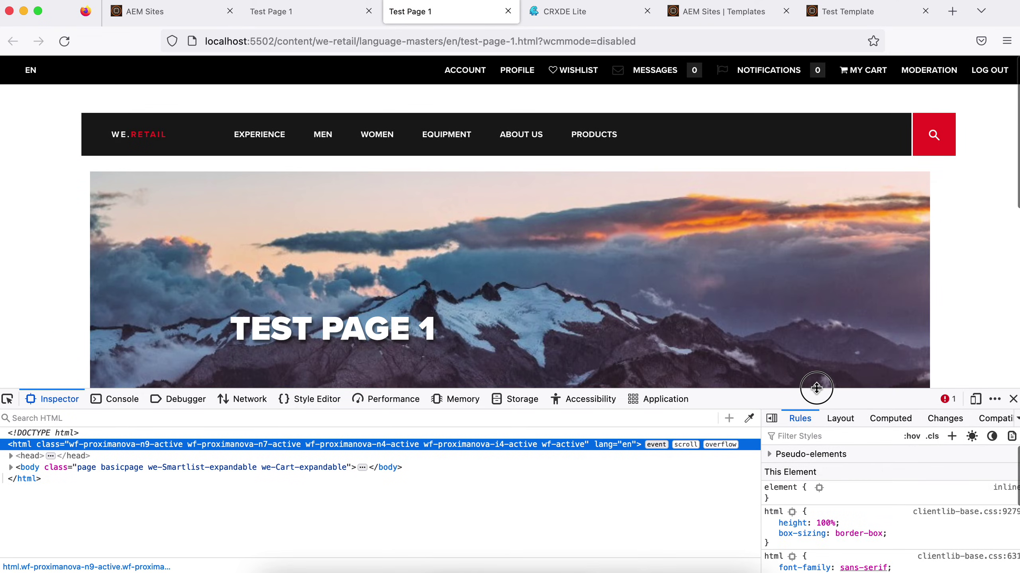
scroll(774, 289, down, 5)
scroll(773, 289, up, 1)
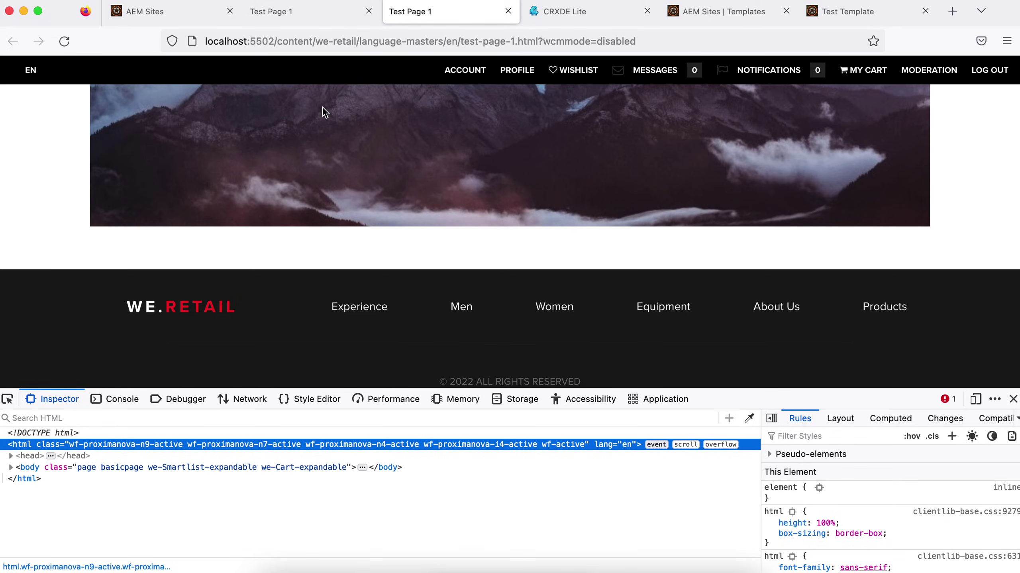
click(312, 20)
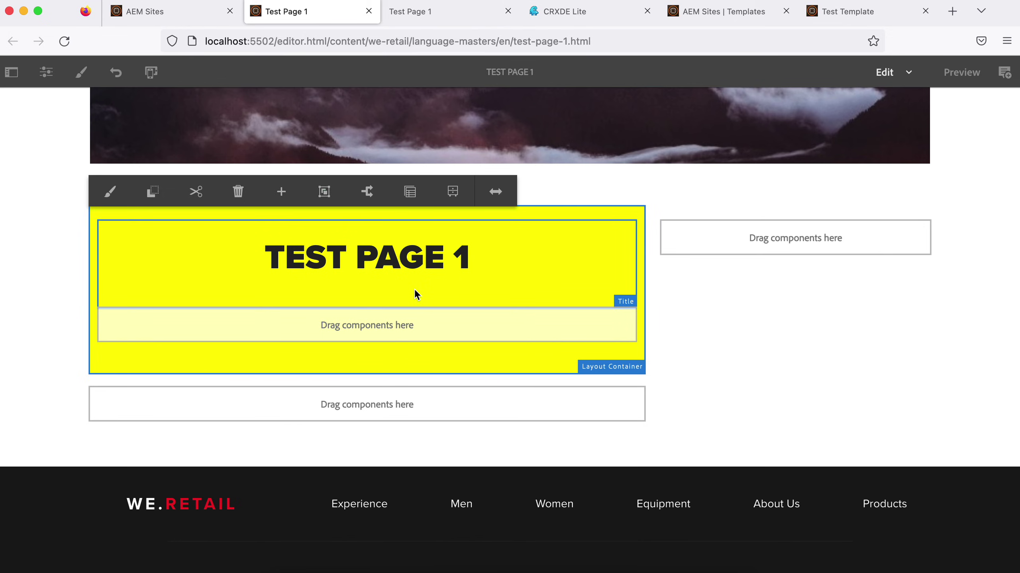
Reload the wcmmode=disabled view of Test Page 1 and inspect the style classes on the container around the Test Page 1 title
click(422, 17)
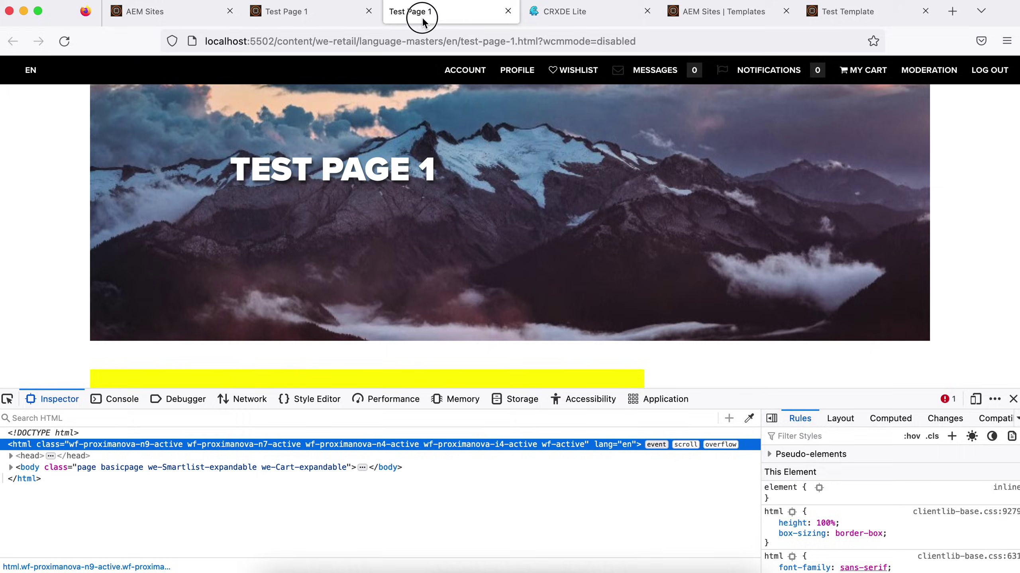
click(63, 41)
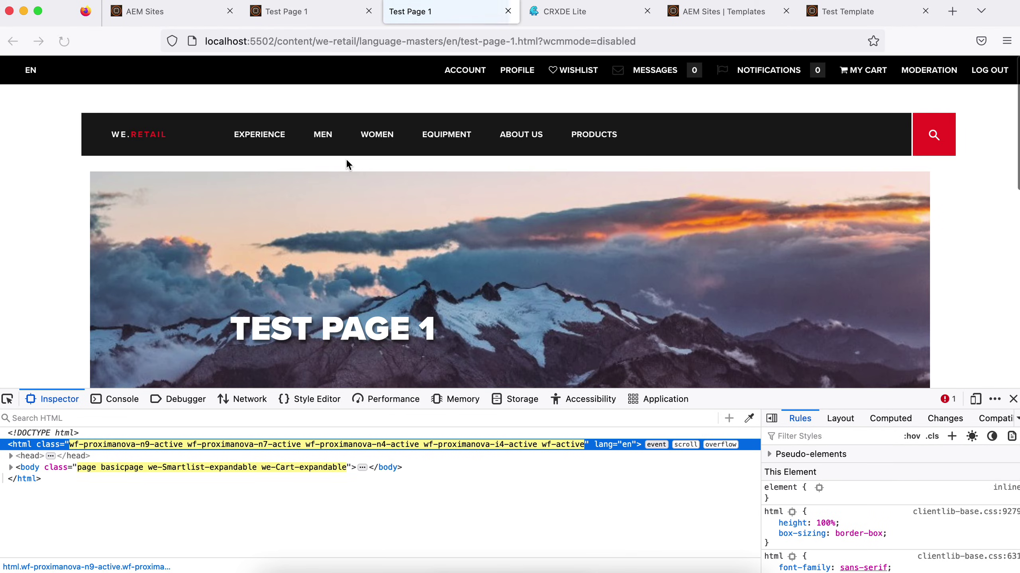
scroll(346, 165, down, 3)
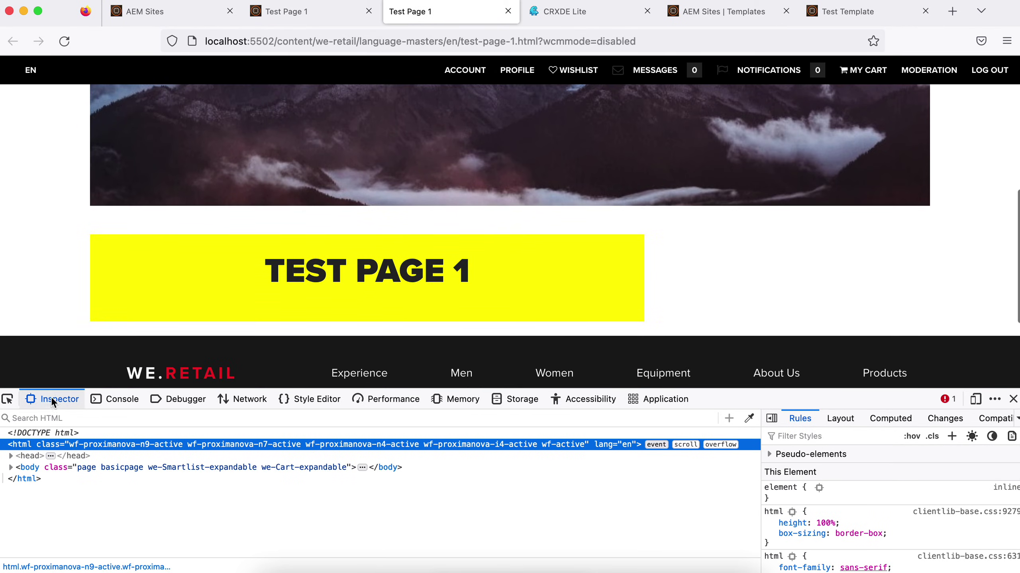
click(7, 399)
click(164, 281)
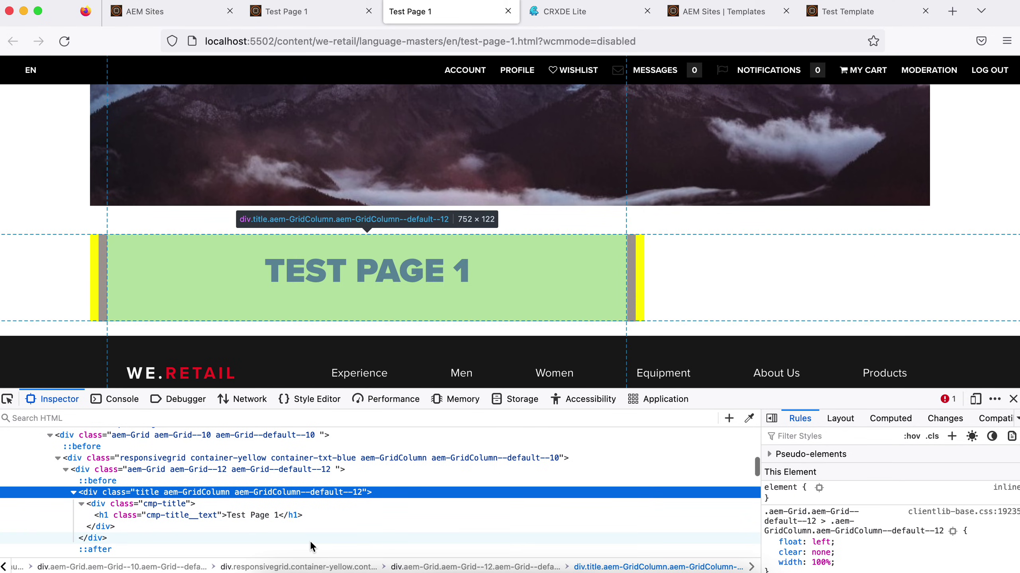
click(285, 457)
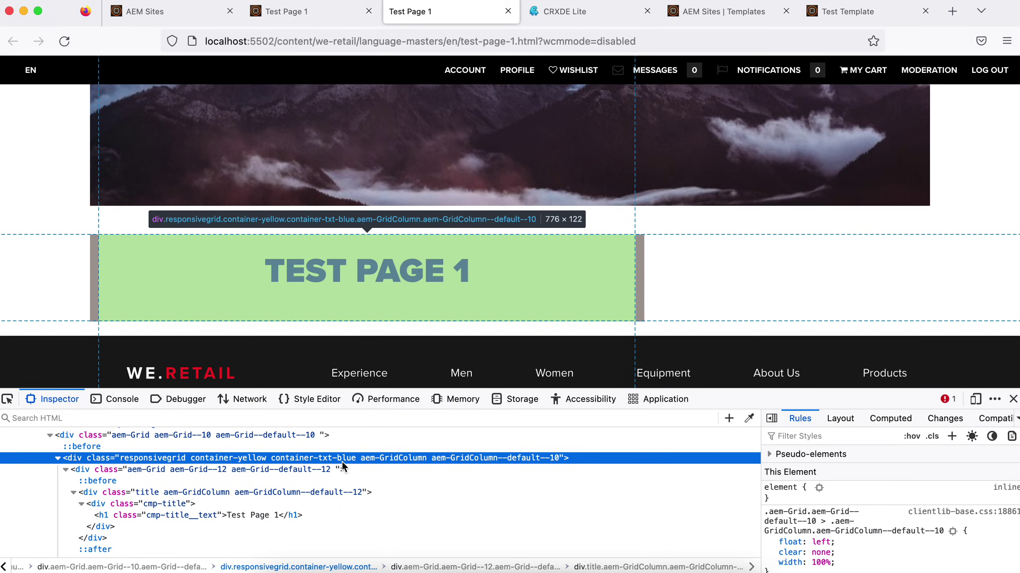
drag(458, 388, 458, 433)
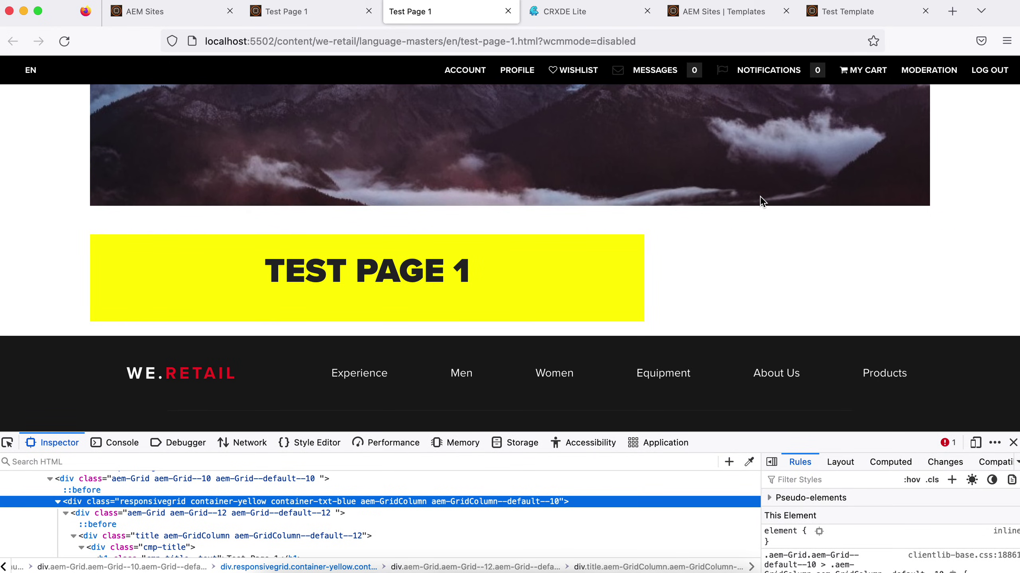
Check the text color rules in container.css in CRXDE Lite and return to the Test Template editor
click(560, 11)
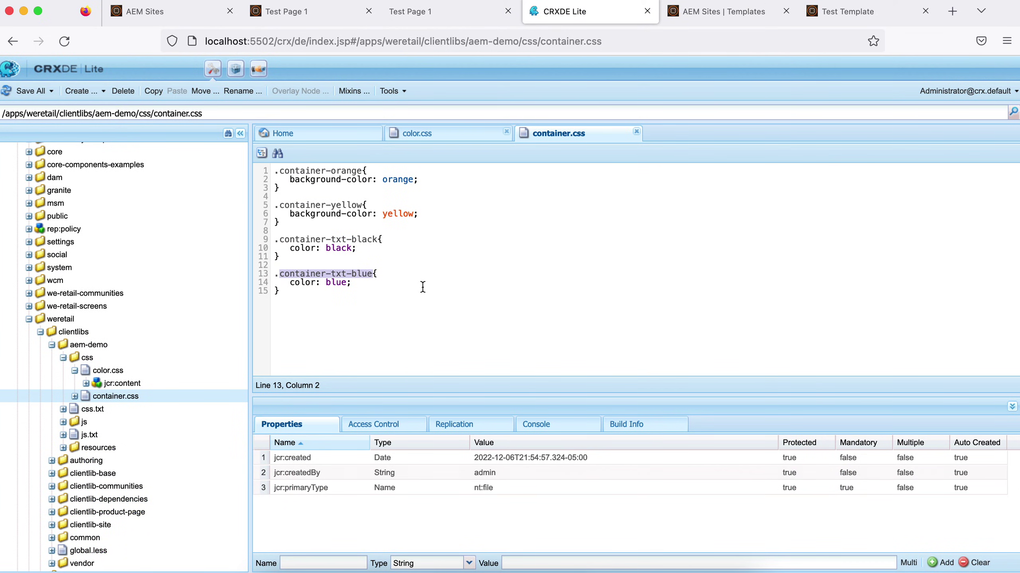
click(861, 12)
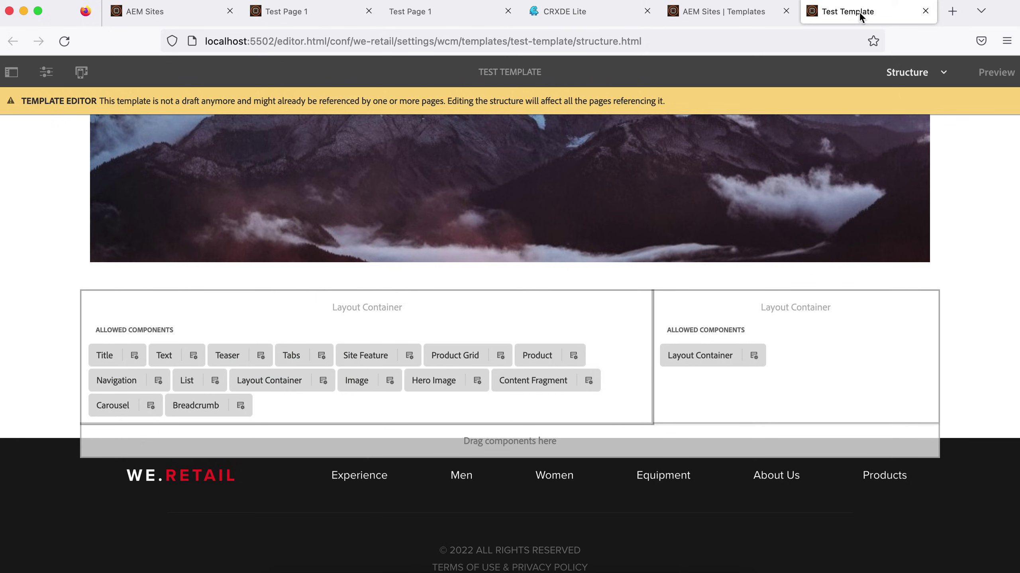